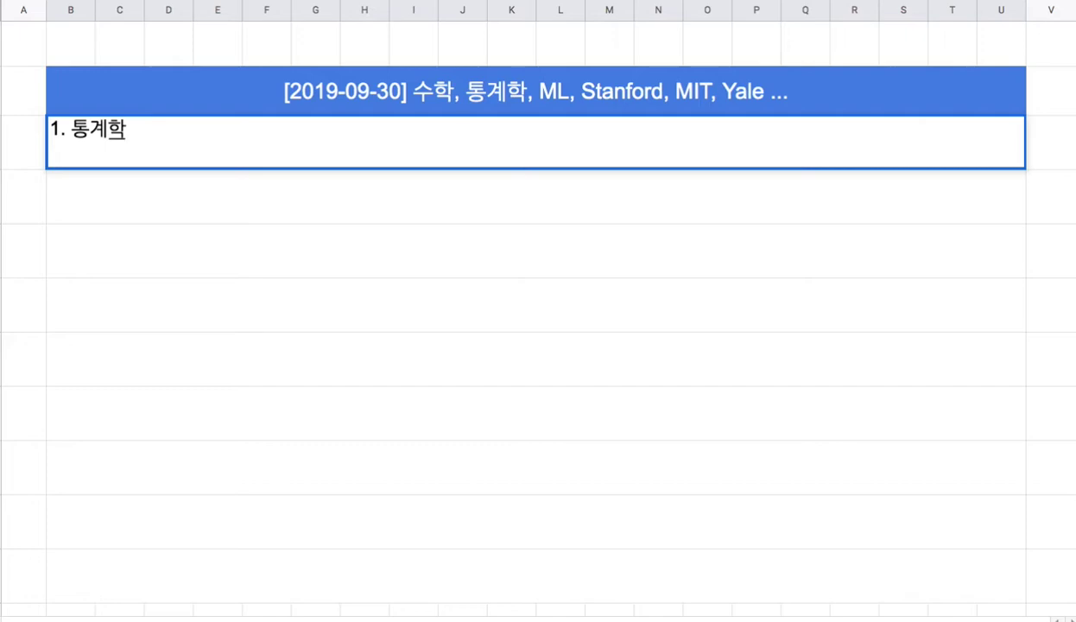
Complete the first note line so it reads "1. 통계학 => DS => ML"
type("=> ML")
left_click(159, 129)
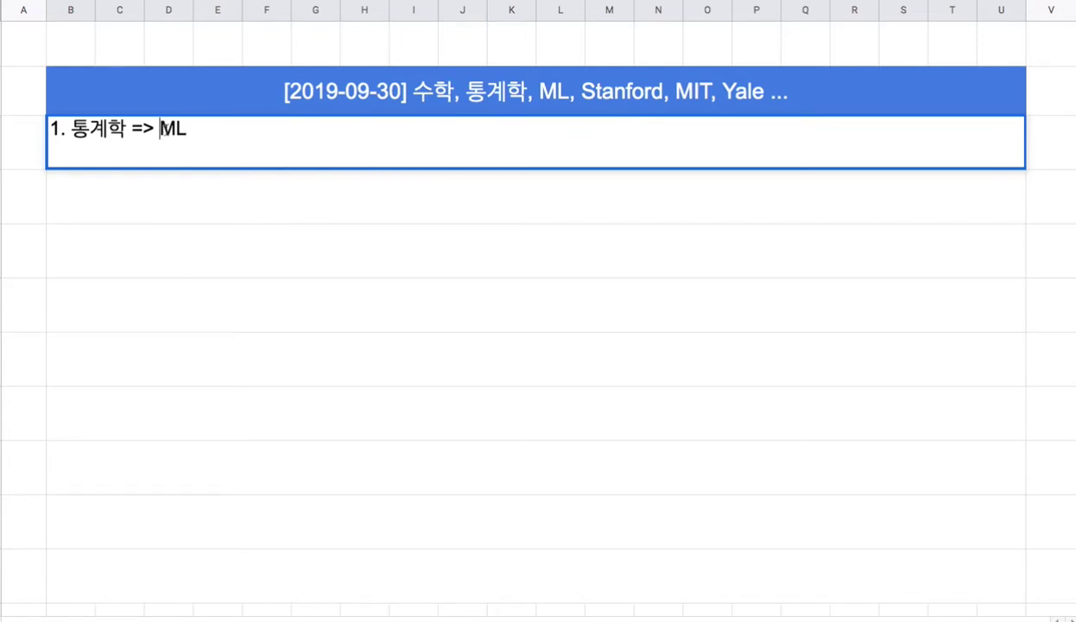
type("DS =>")
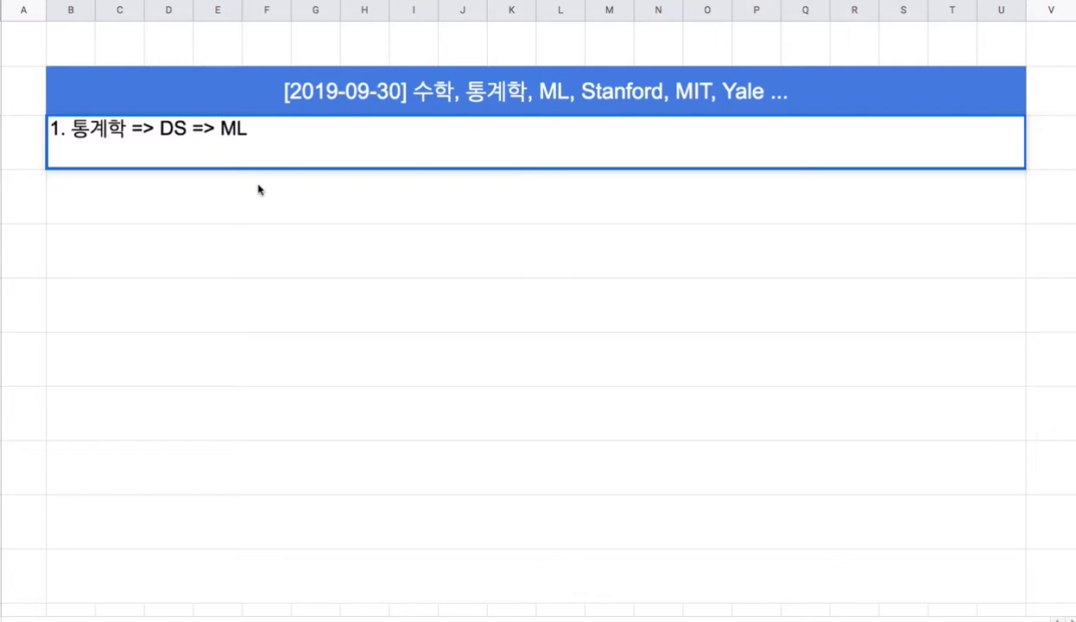
left_click_drag(71, 129, 271, 129)
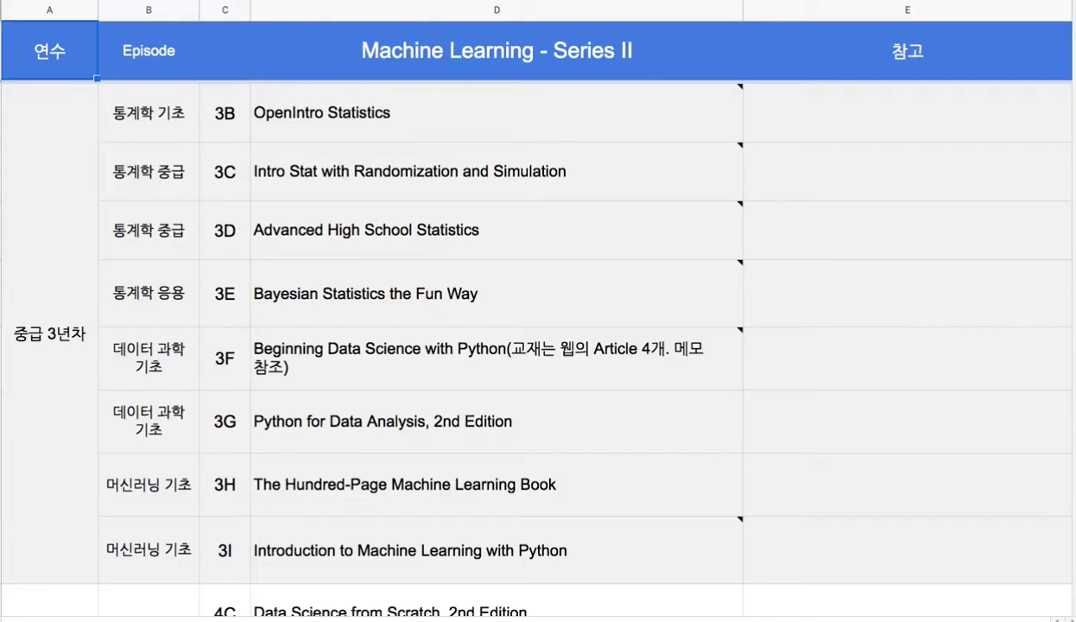
Review the 중급 3년차 books in the Machine Learning - Series II list, covering the statistics, data science and machine learning basics rows
left_click(296, 315)
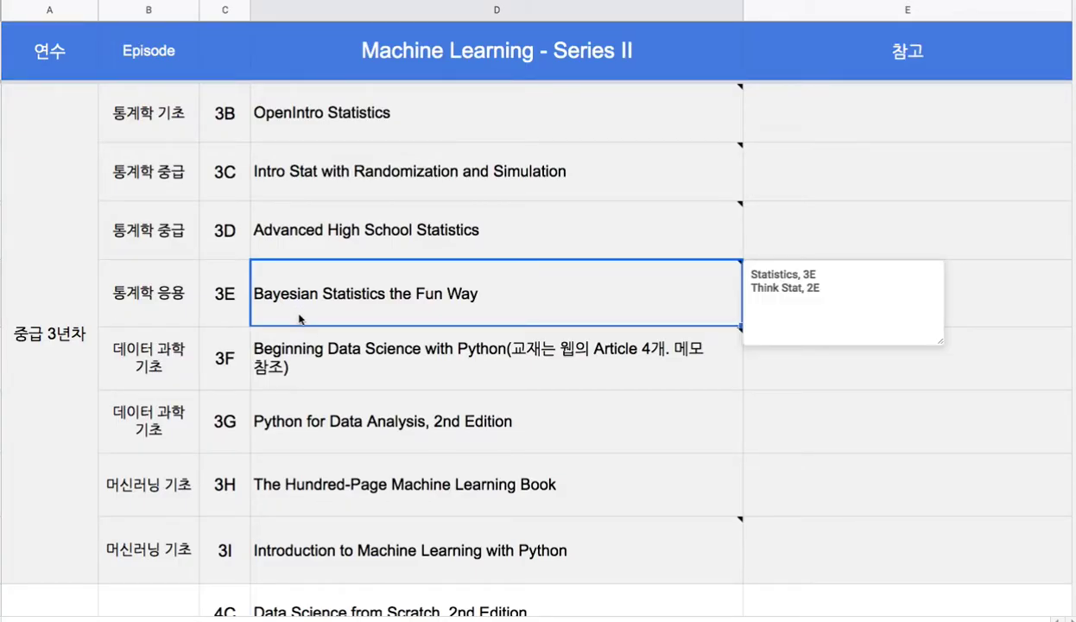
mouse_move(364, 377)
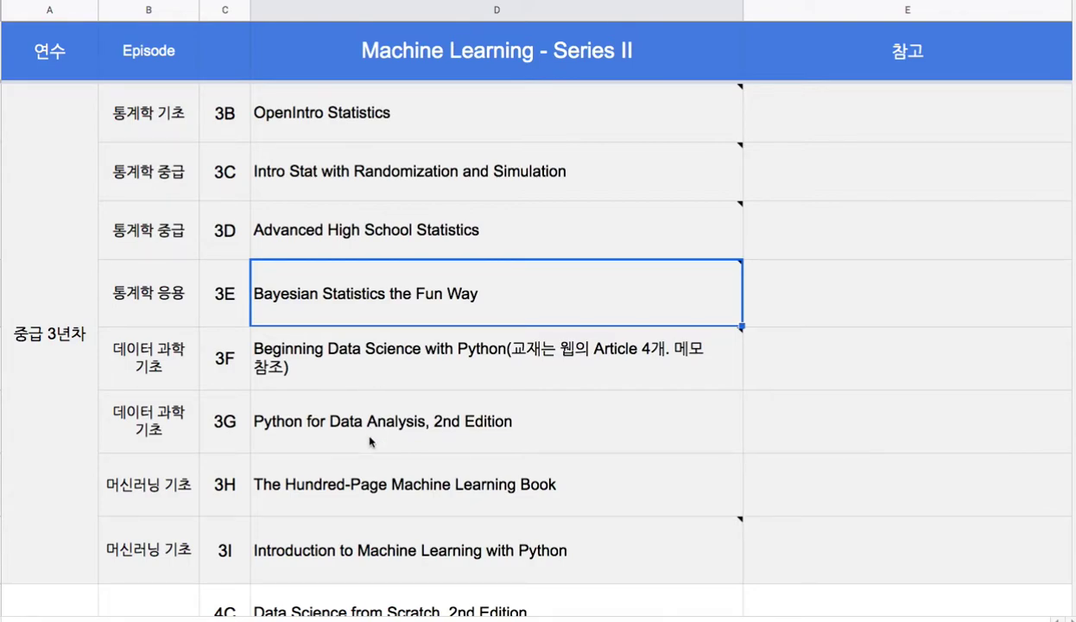
left_click(416, 466)
left_click_drag(164, 494, 272, 496)
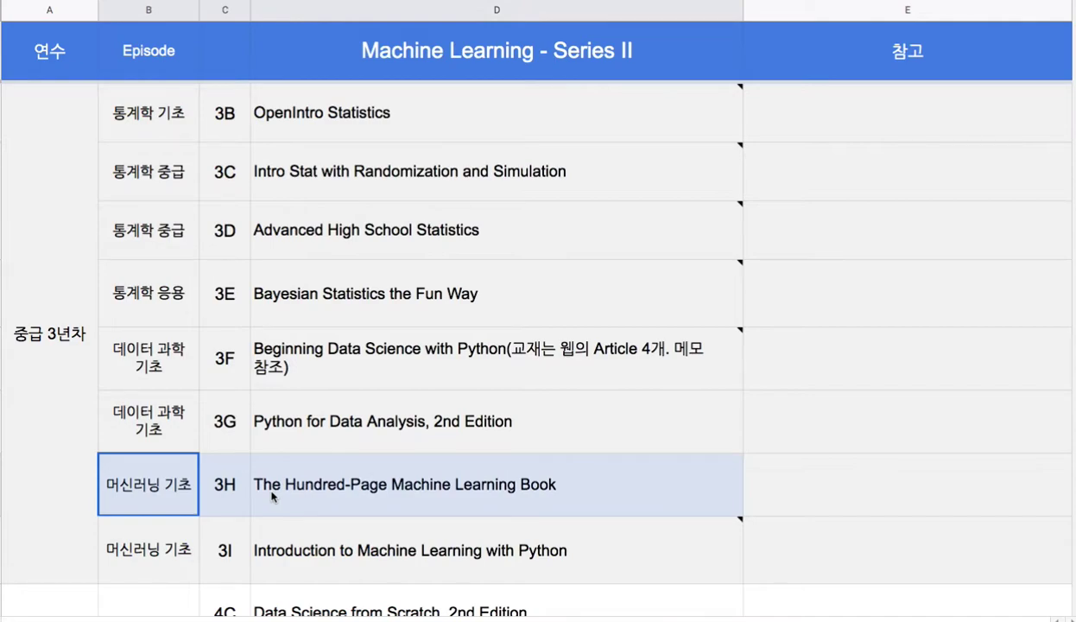
left_click_drag(272, 496, 309, 488)
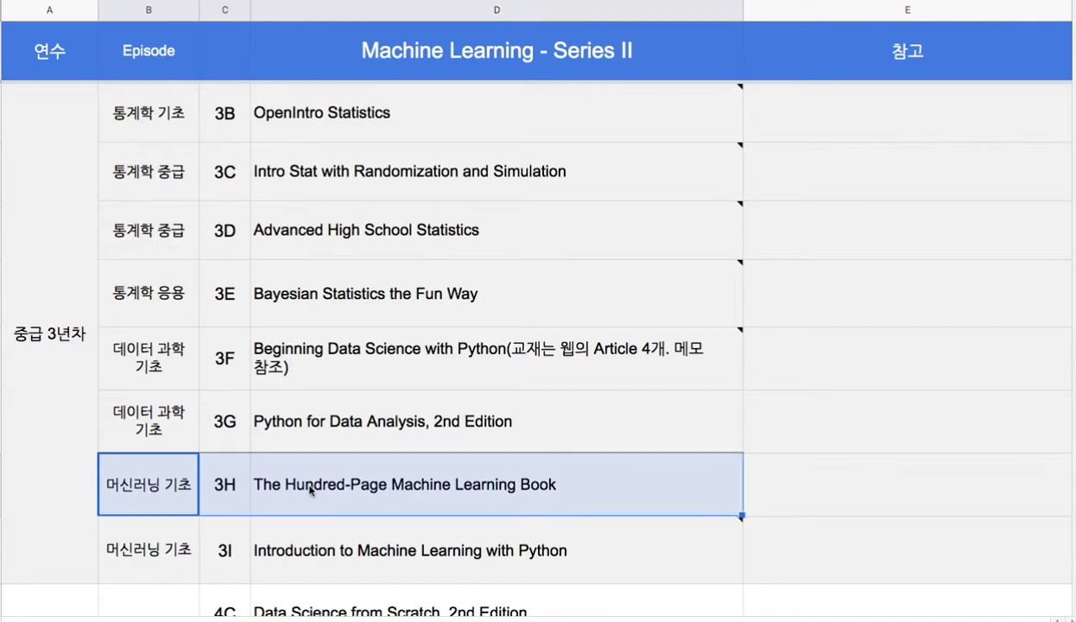
left_click(328, 491)
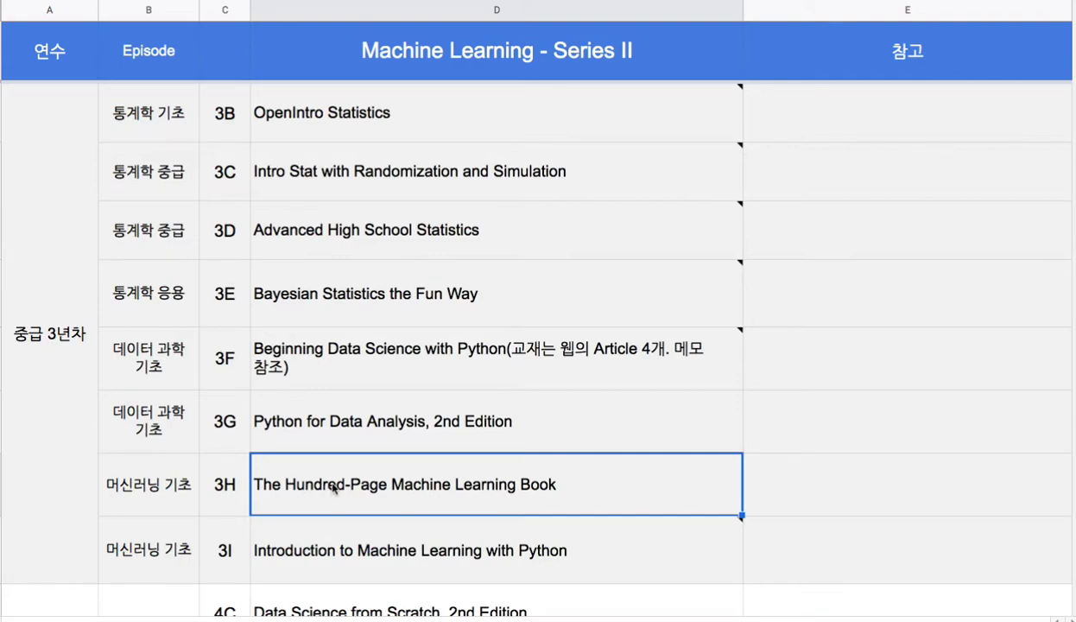
left_click(181, 484)
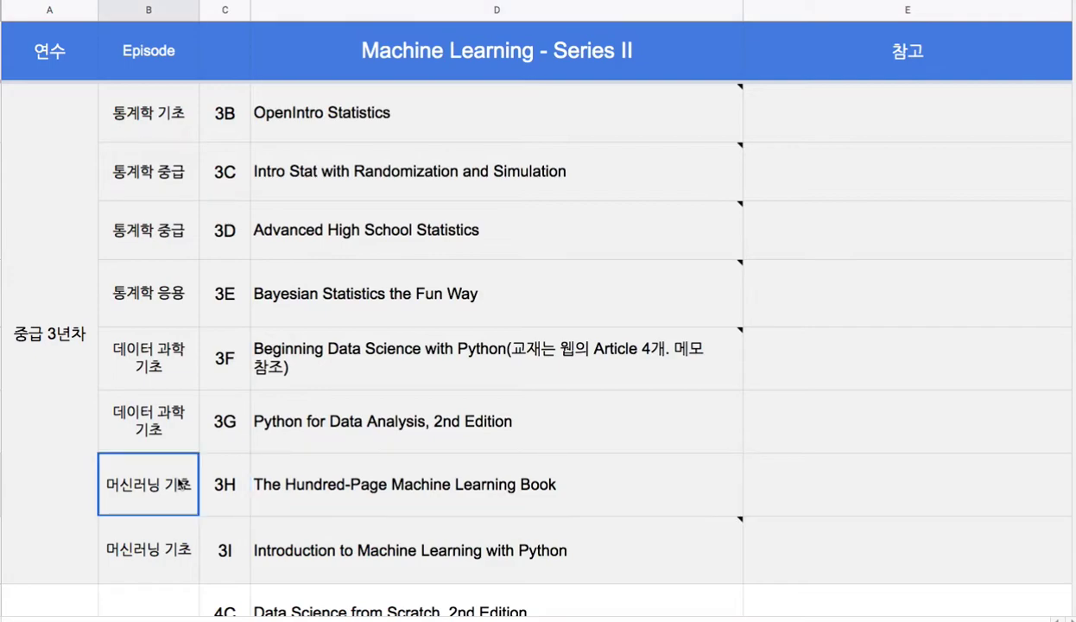
left_click_drag(181, 484, 309, 486)
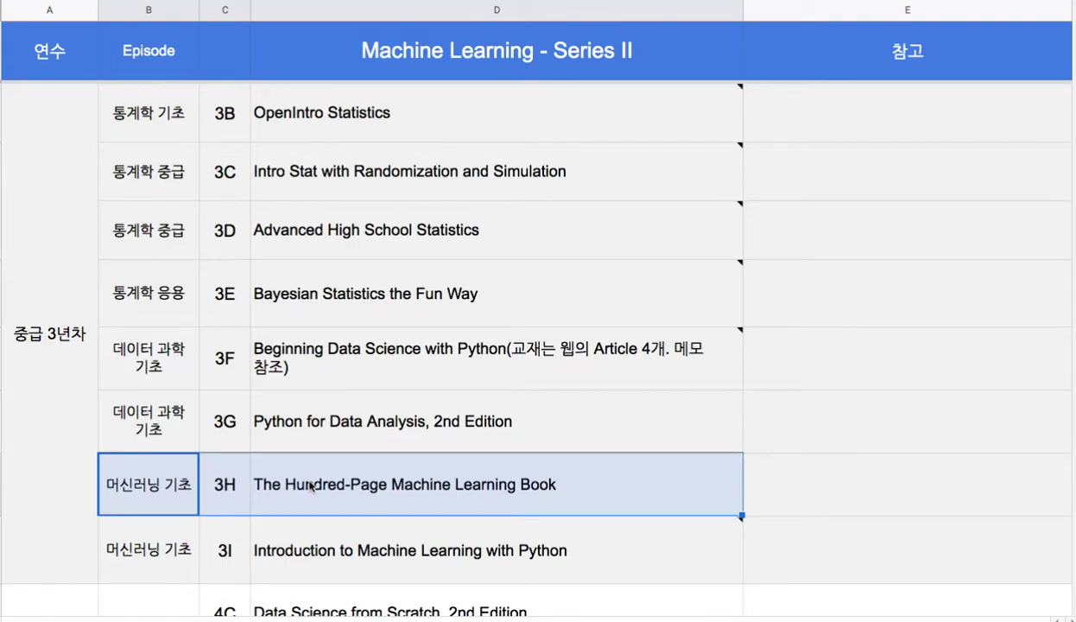
left_click_drag(180, 131, 483, 121)
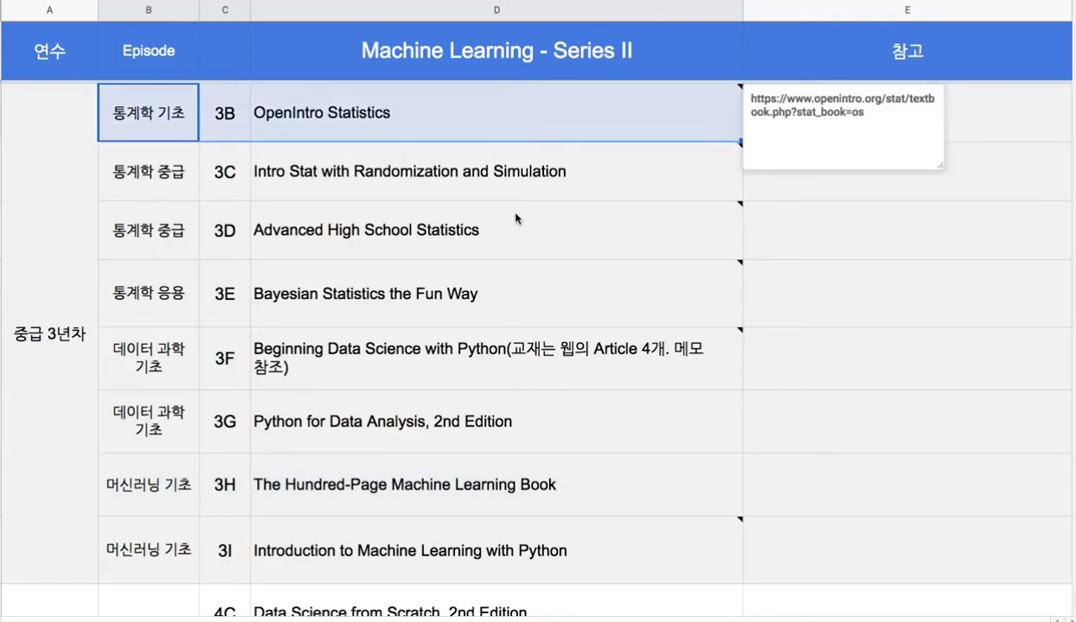
left_click_drag(185, 410, 285, 412)
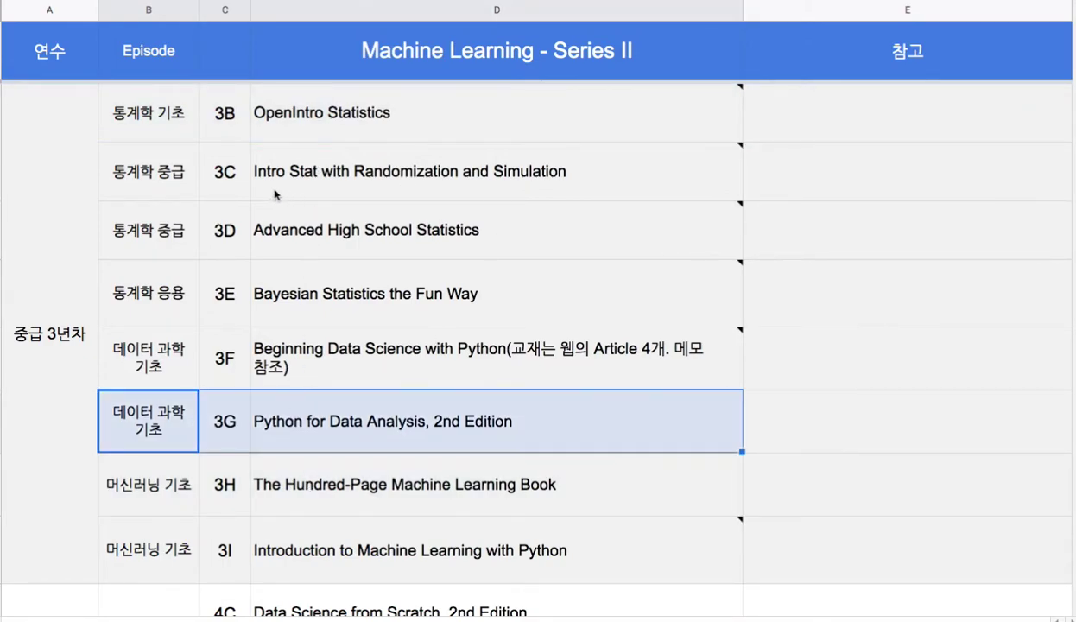
mouse_move(179, 173)
left_mouse_down()
mouse_move(324, 260)
mouse_move(376, 350)
left_mouse_up()
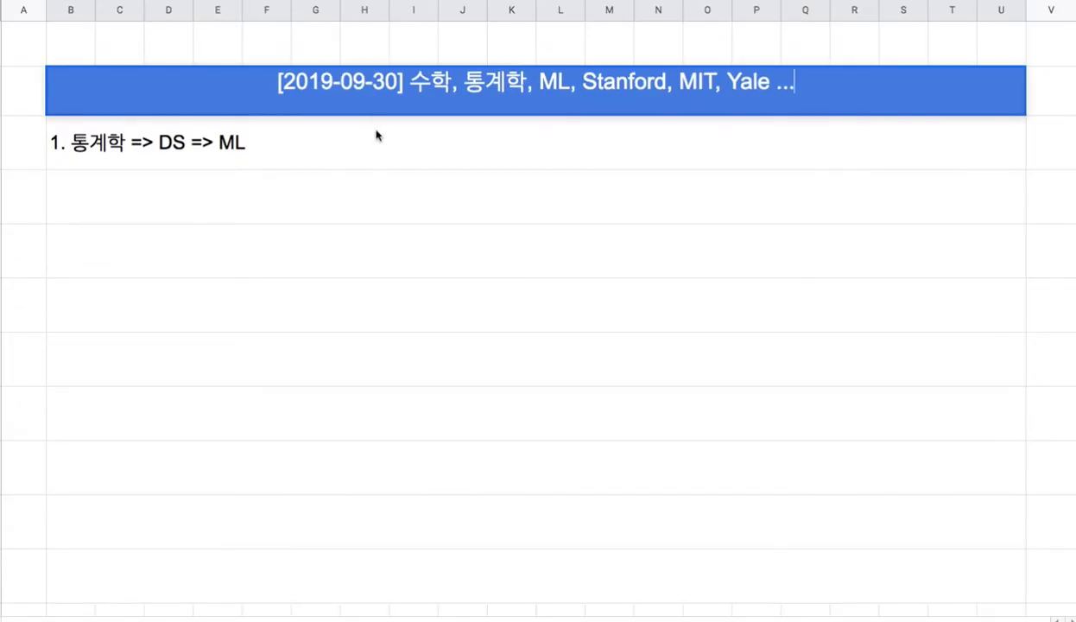
Insert "수학 =>" before 통계학 in the first note line under the title
double_click(419, 85)
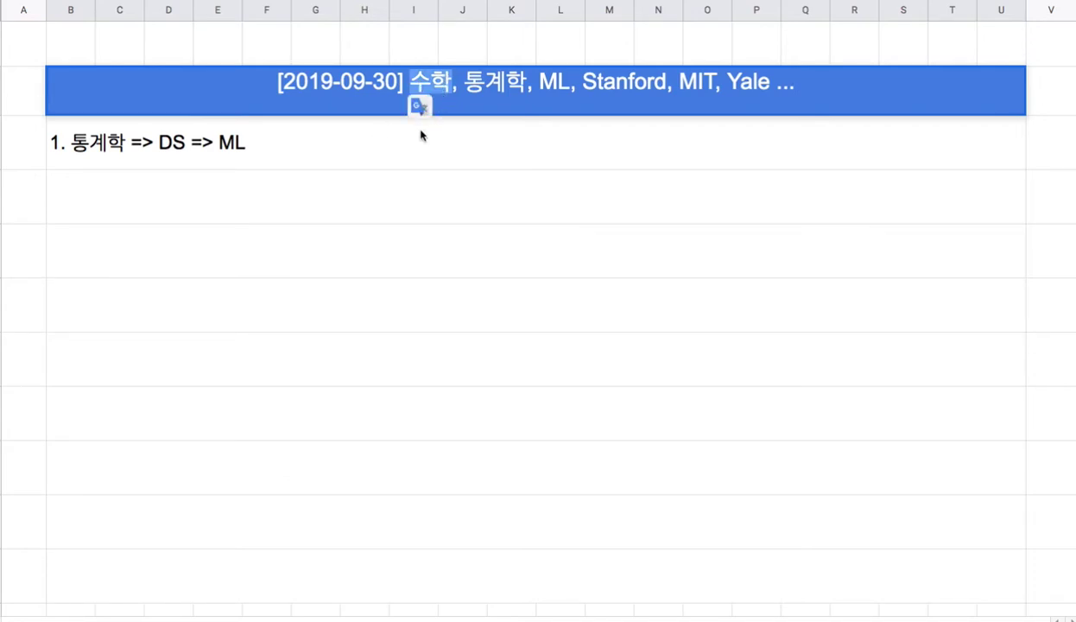
double_click(77, 150)
left_click(78, 150)
type("tngkr")
key("BackSpace")
key("BackSpace")
key("BackSpace")
key("BackSpace")
key("BackSpace")
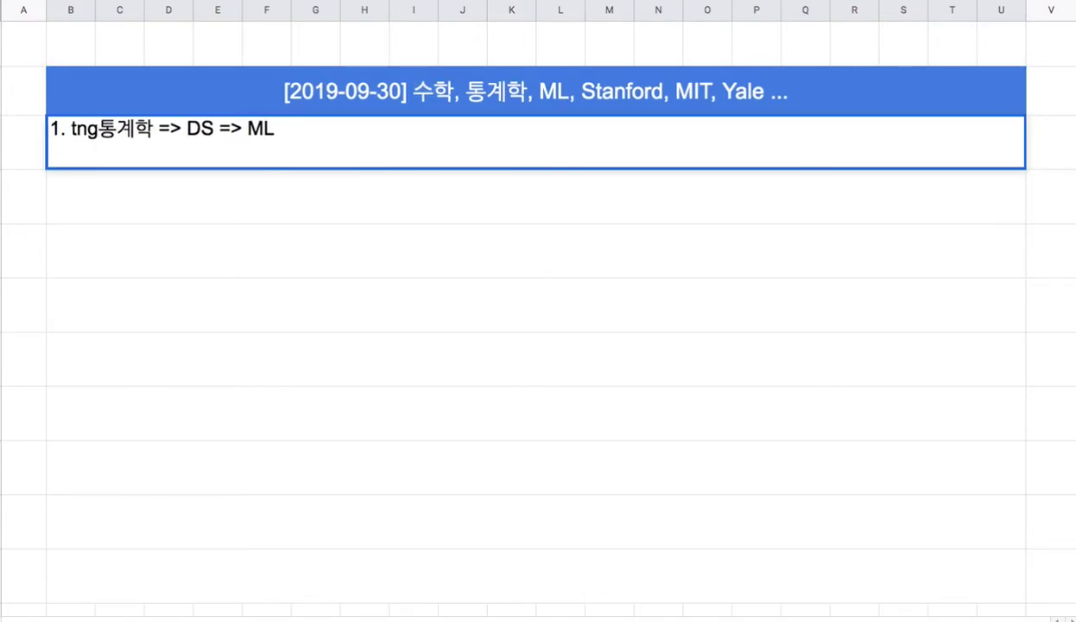
key("BackSpace")
type("수학 =>")
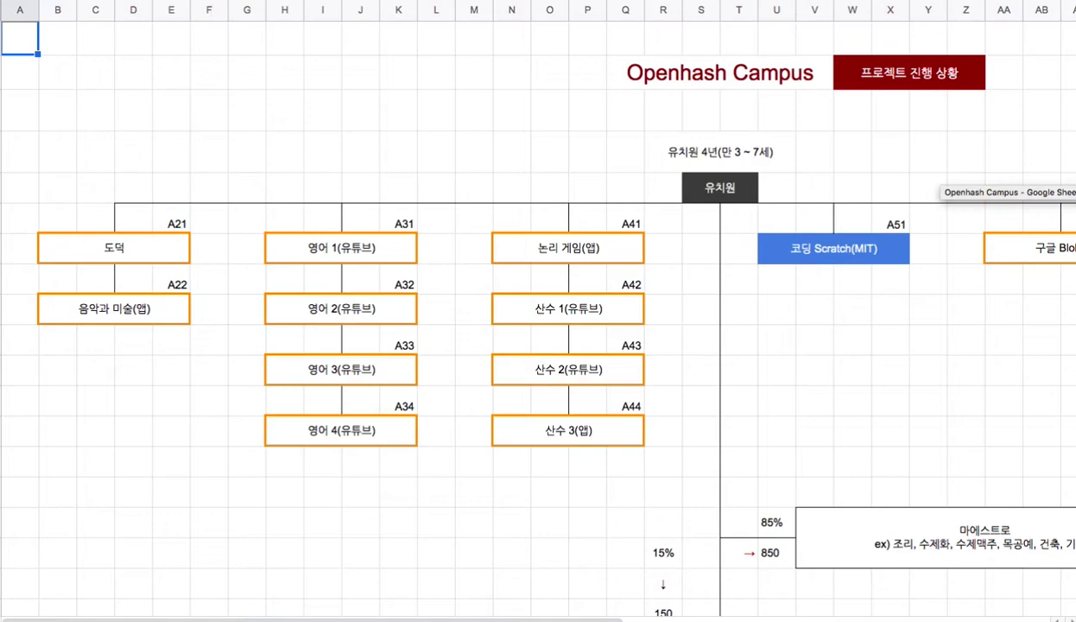
Examine the math courses in the Openhash Campus roadmap from 수학의 구조 A - Algebra through 수학의 구조 F - Calculus 1
scroll(540, 325, "down", 20)
scroll(541, 324, "down", 2)
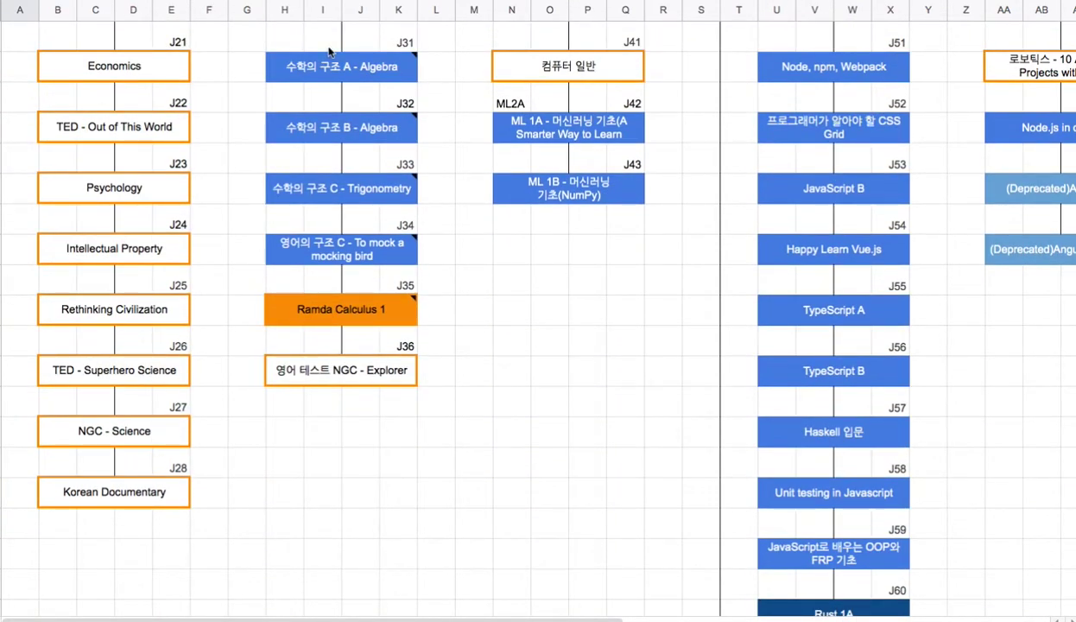
left_click(337, 69)
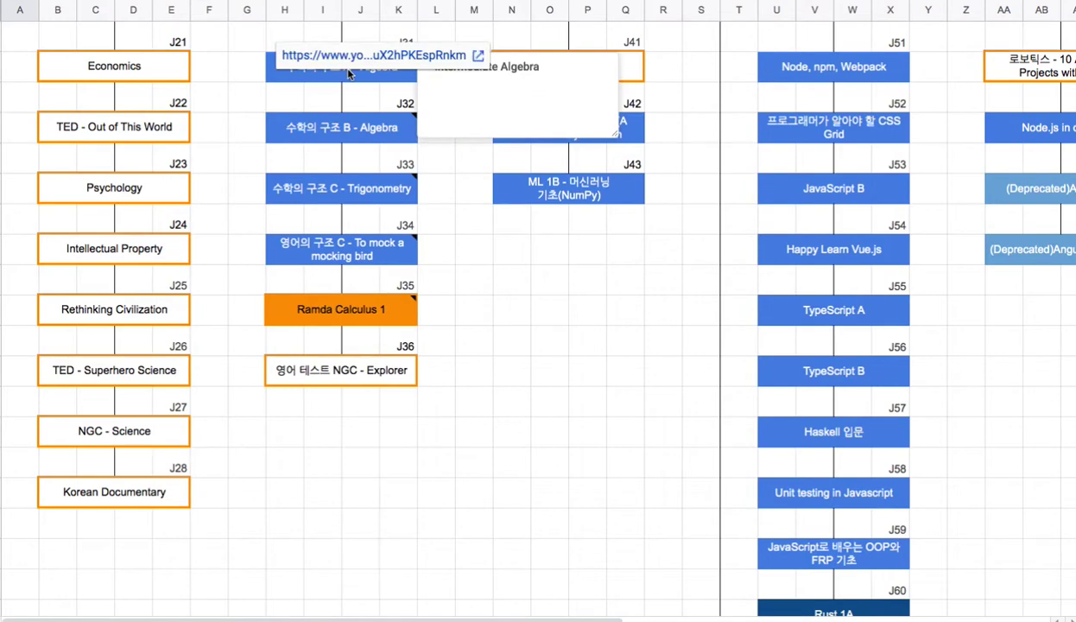
left_click(364, 136)
right_click(352, 124)
left_click(673, 264)
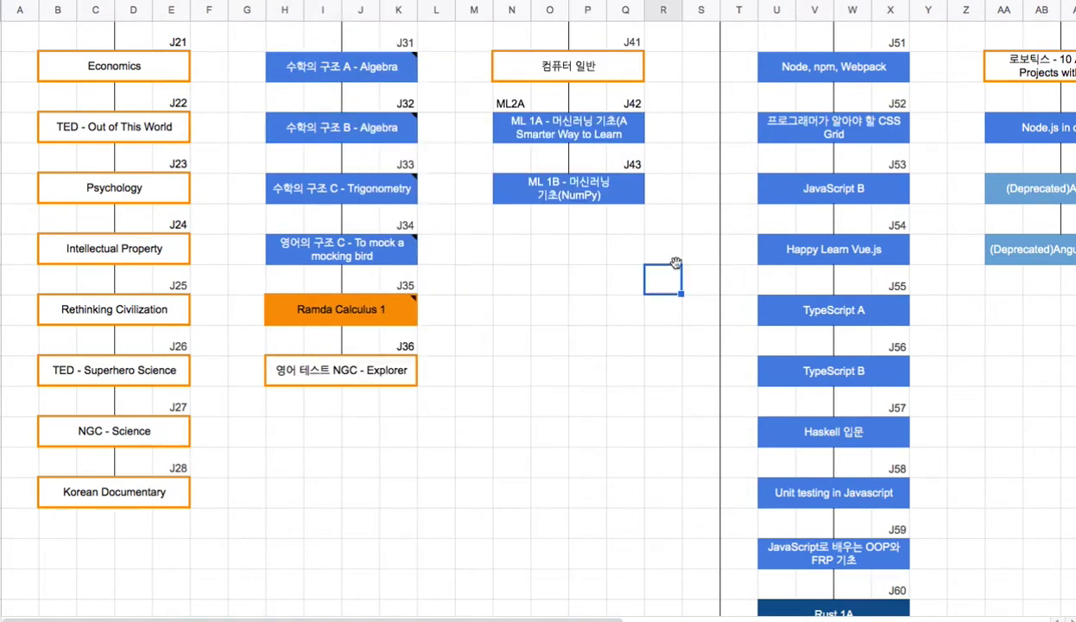
scroll(1017, 237, "down", 10)
scroll(540, 311, "down", 5)
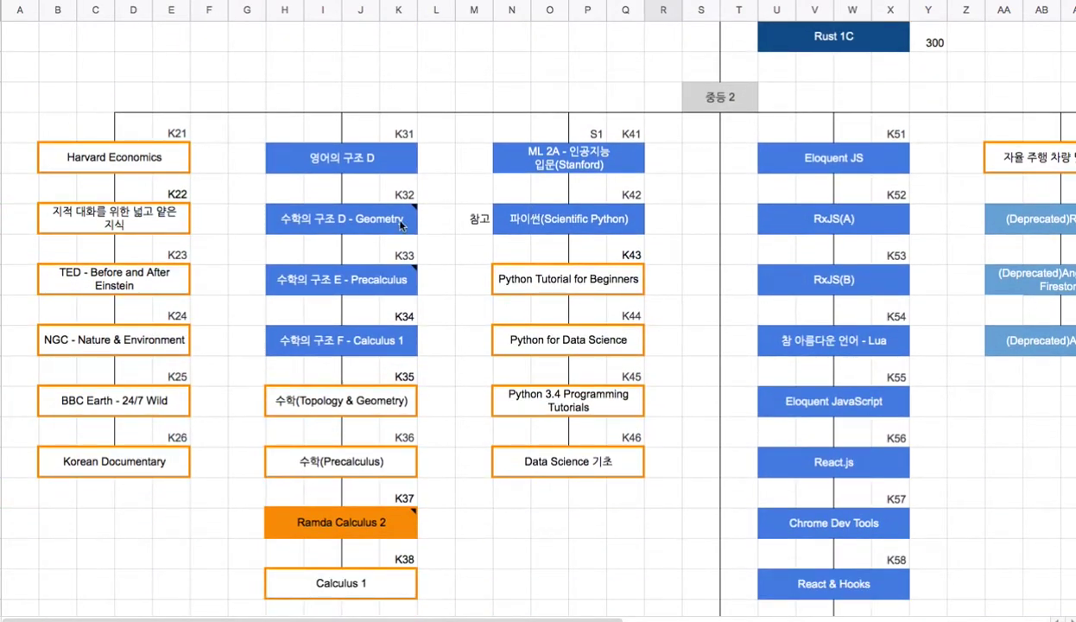
left_click(352, 218)
left_click(375, 345, "shift")
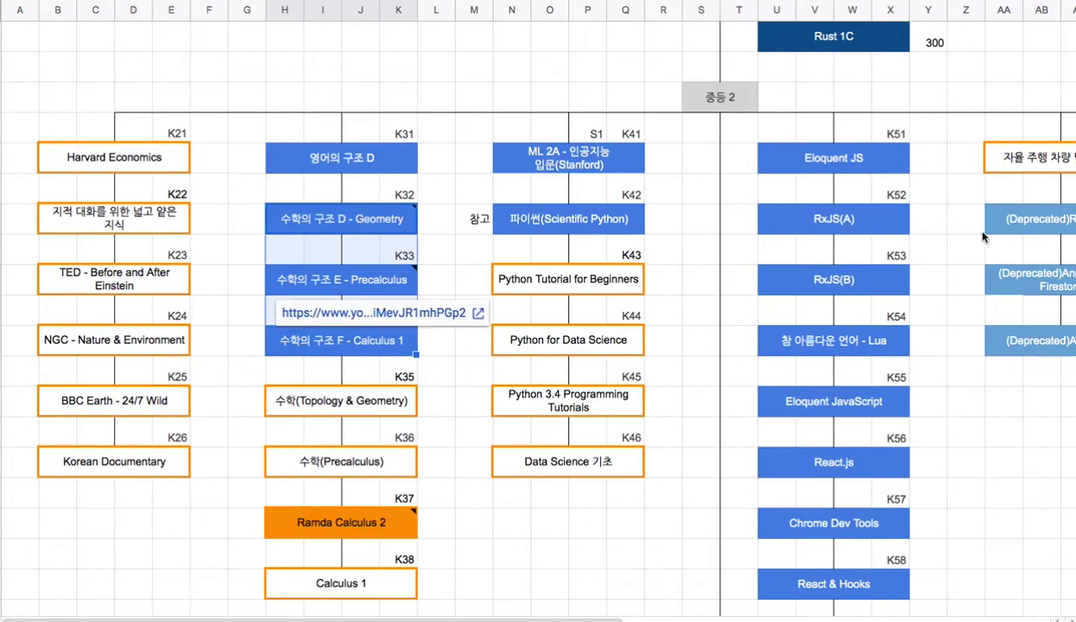
Examine the 중등 3 and 중등 4 math courses in the roadmap, including Calculus 2 and 3, Statistics 1 and 2, and jbstatistics
scroll(541, 310, "down", 7)
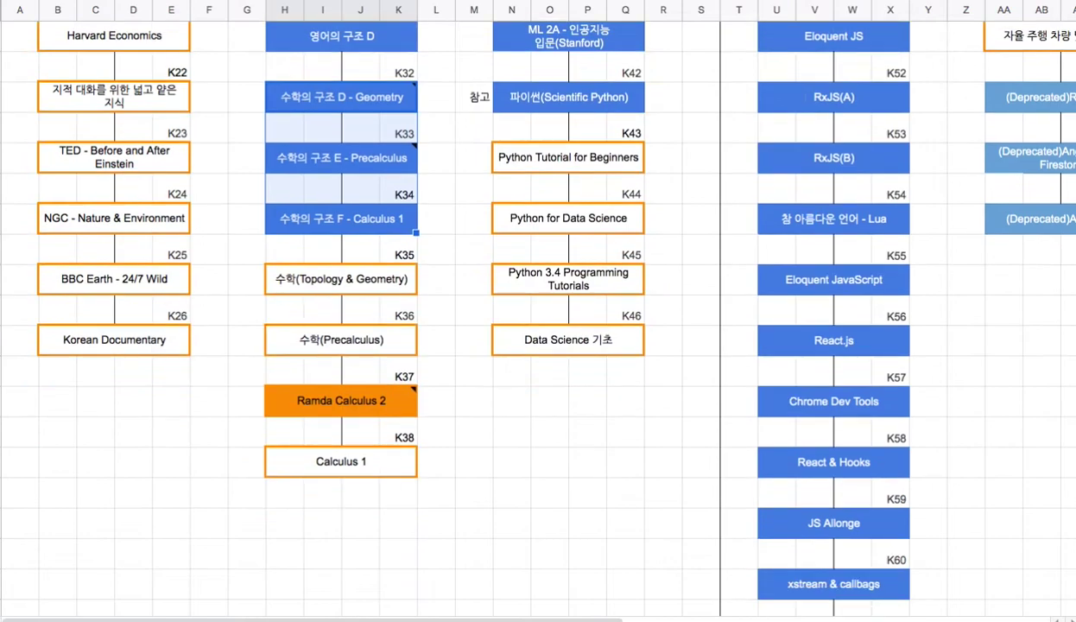
scroll(541, 311, "down", 4)
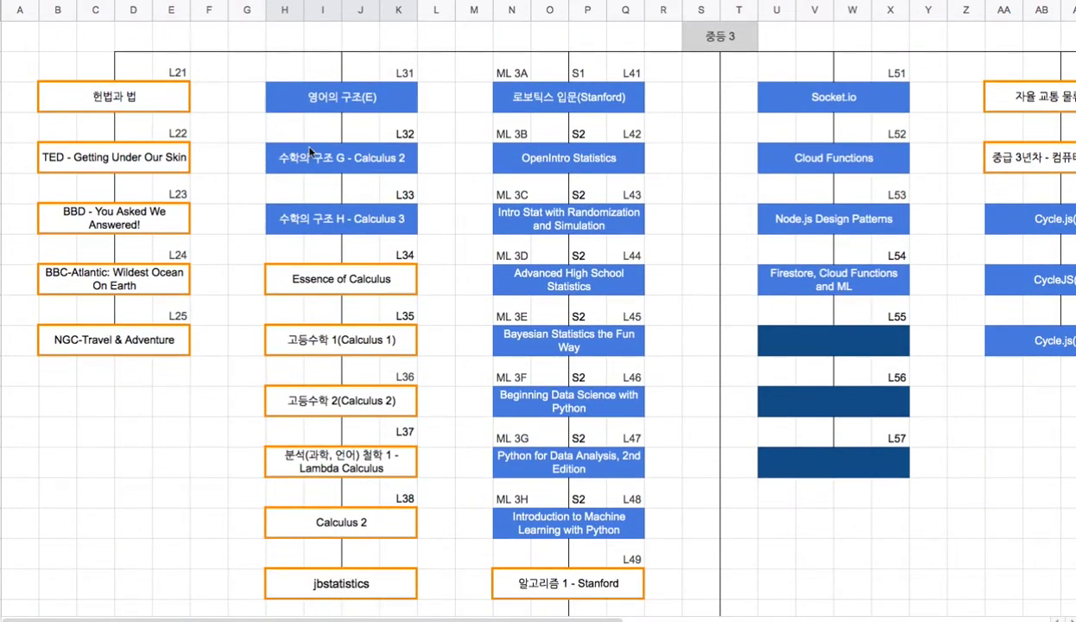
mouse_move(373, 171)
left_click(371, 219)
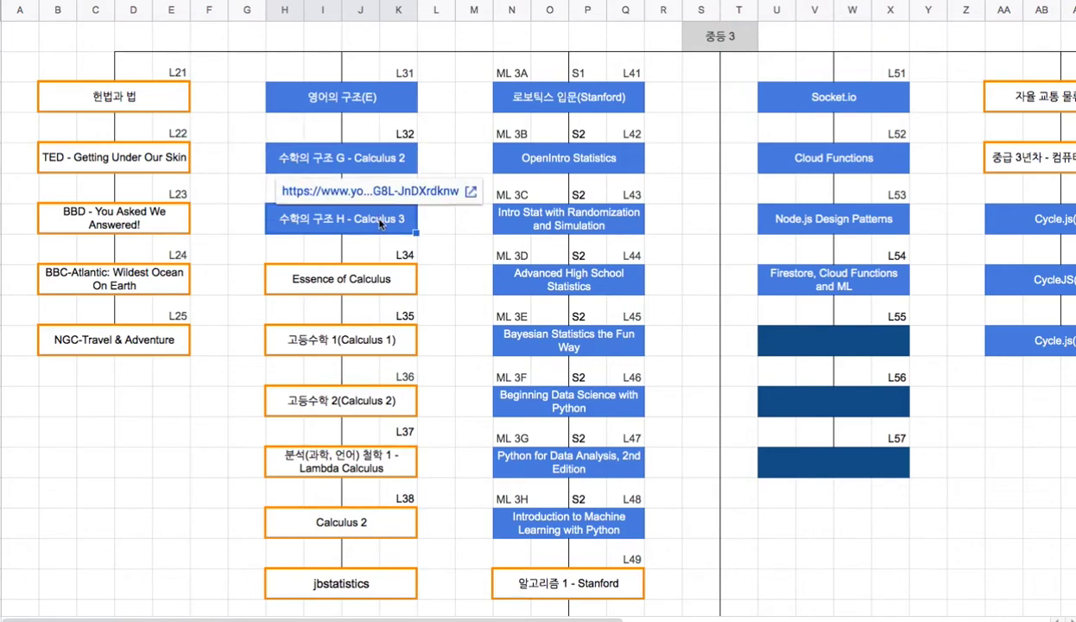
scroll(540, 311, "down", 6)
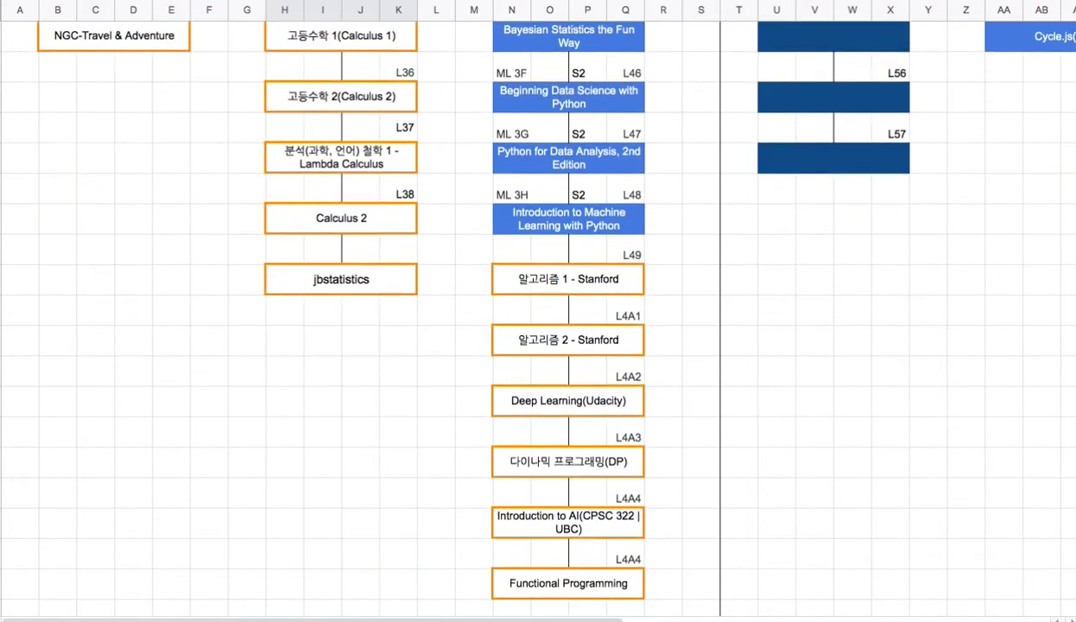
scroll(541, 310, "down", 2)
scroll(541, 311, "down", 1)
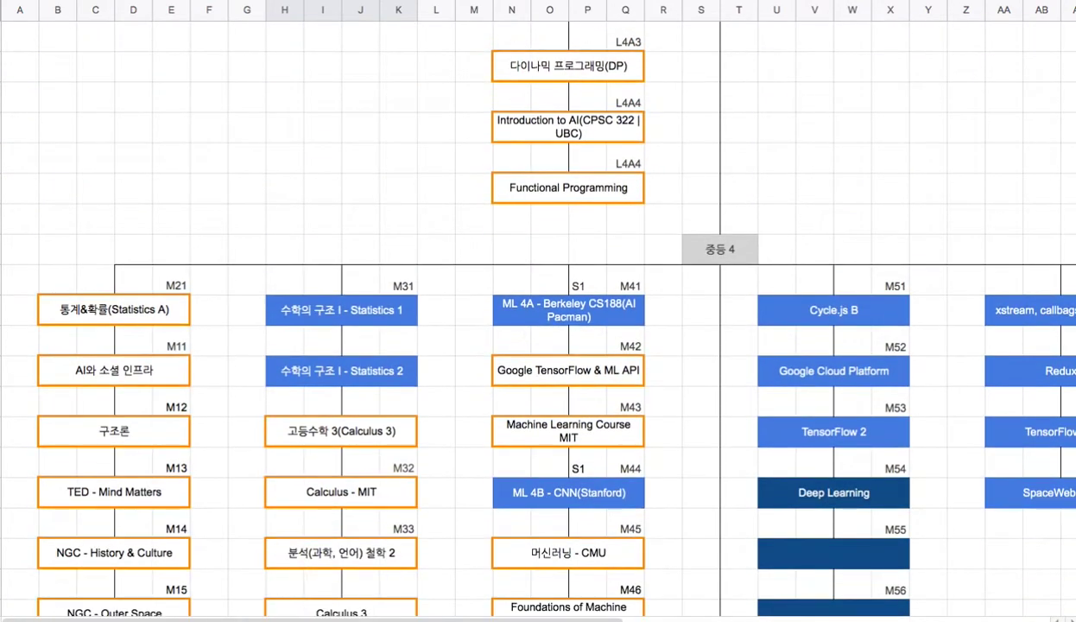
scroll(540, 311, "down", 2)
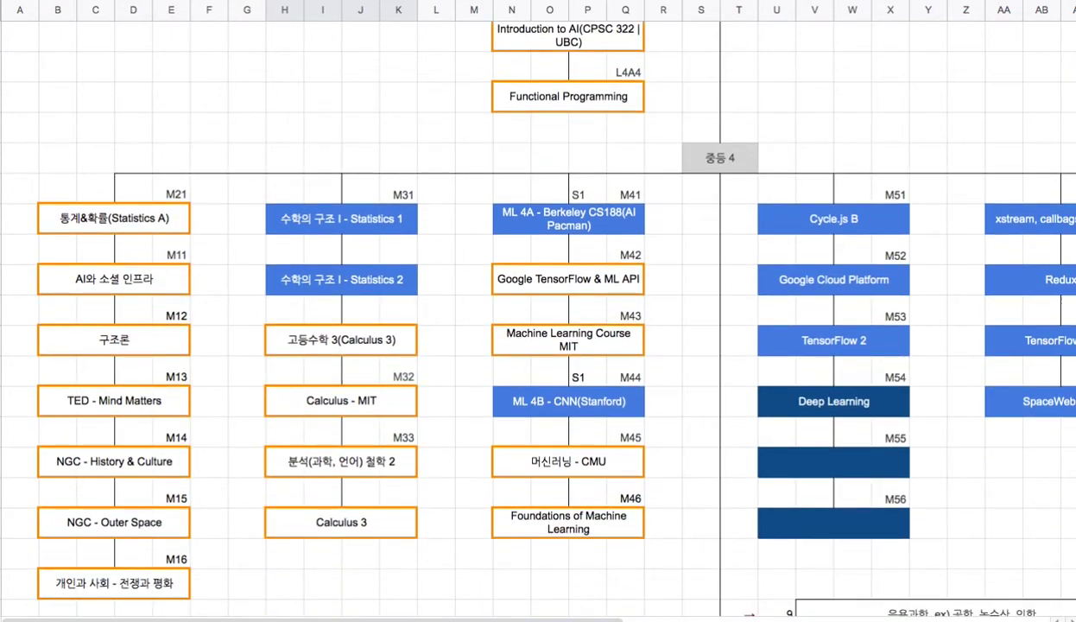
scroll(540, 311, "up", 8)
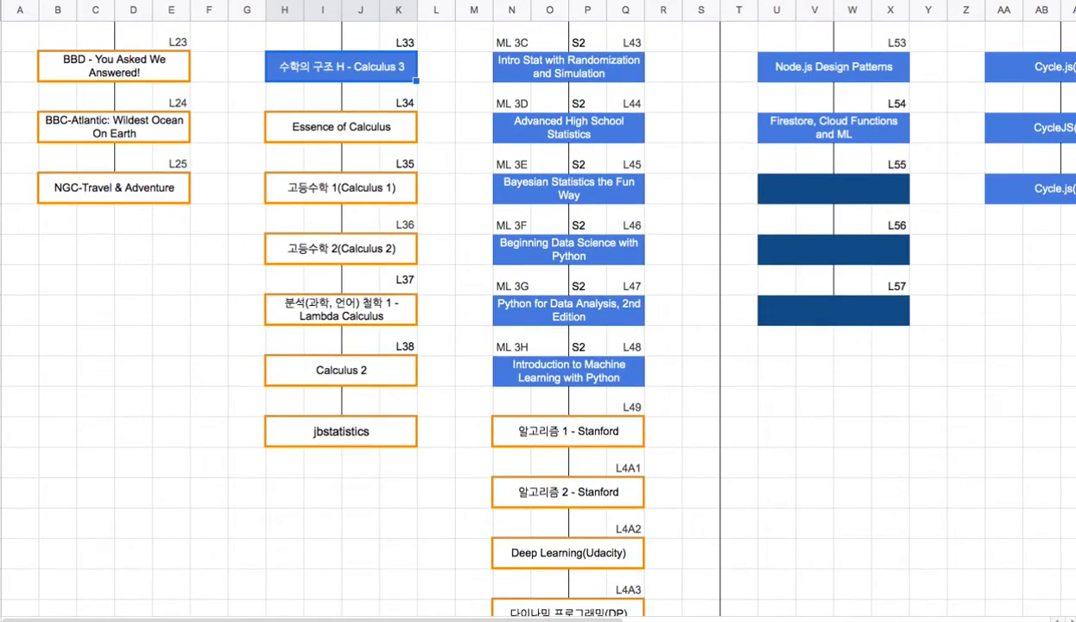
scroll(541, 311, "up", 2)
scroll(540, 311, "down", 9)
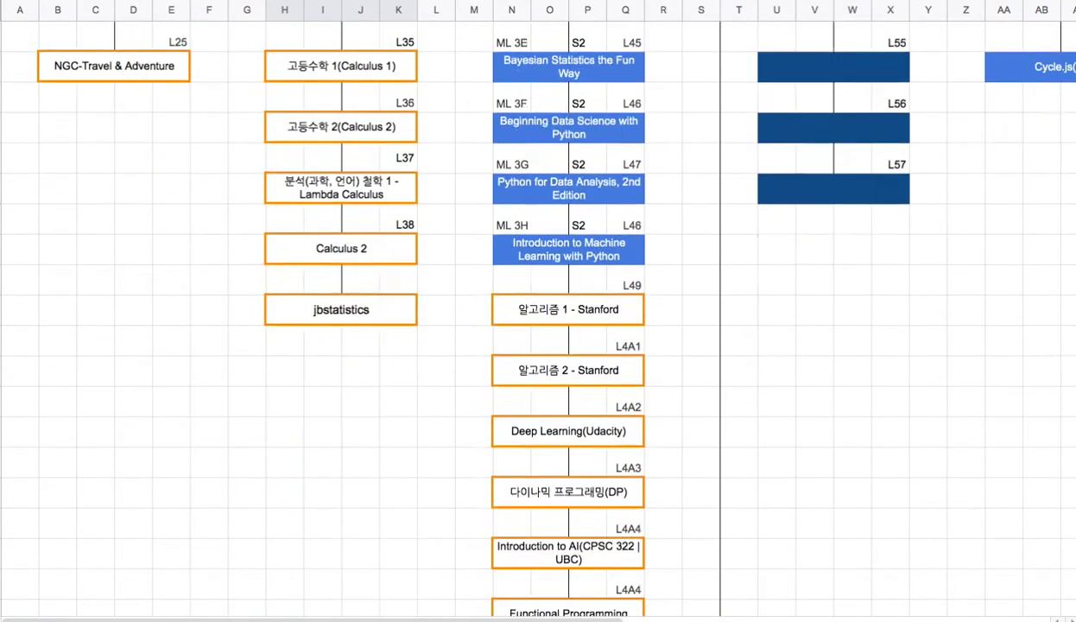
left_click(403, 315)
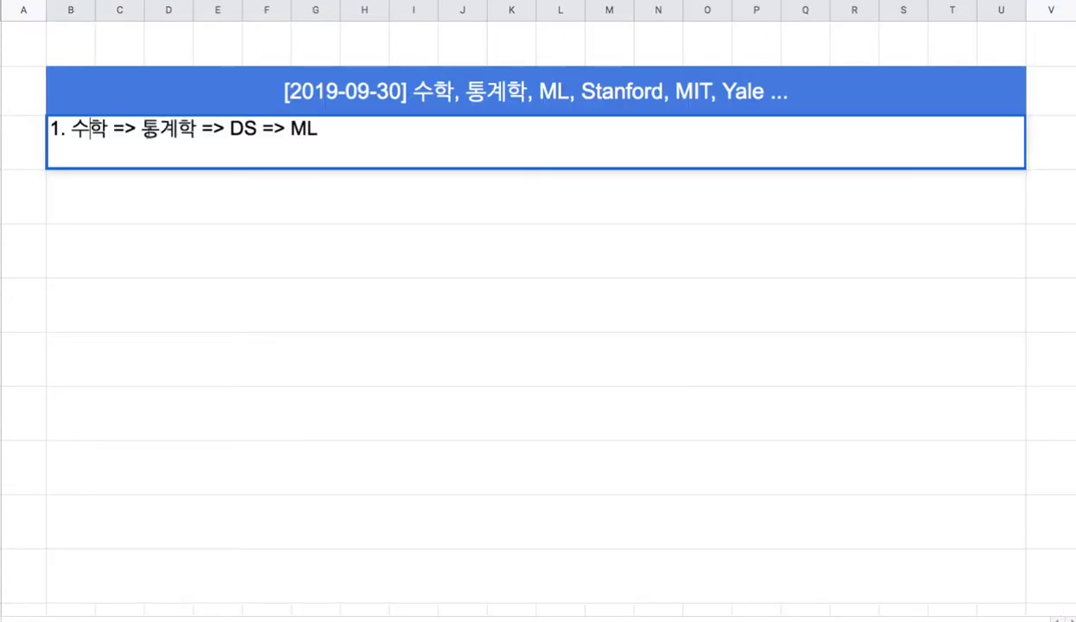
Highlight the 통계학 => DS part of the note, and review data science books 3F and 3G in the Machine Learning - Series II list
left_click_drag(140, 130, 243, 129)
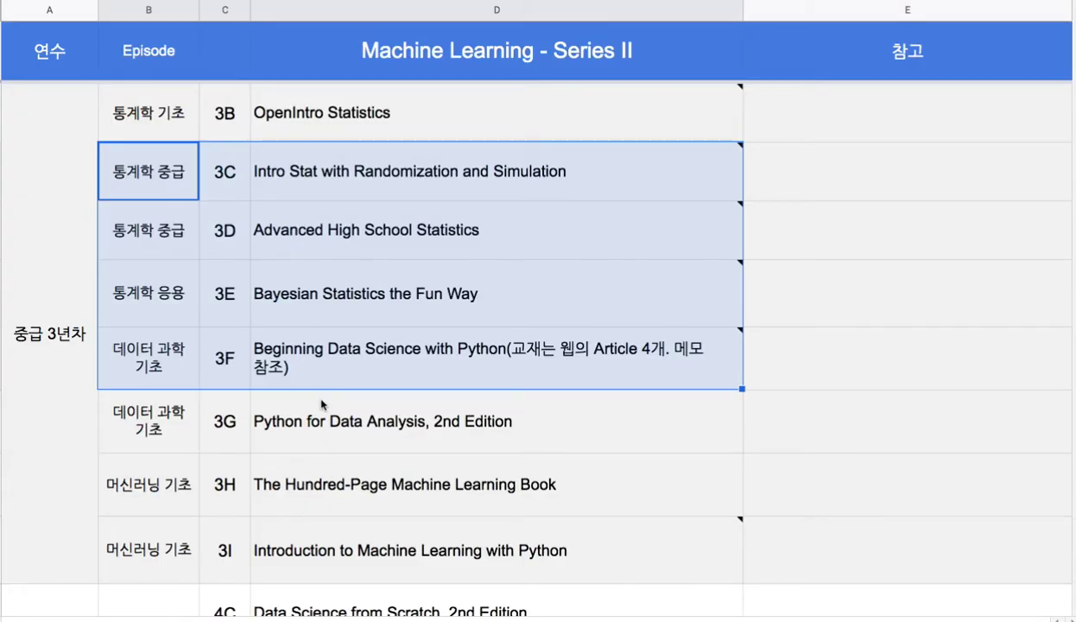
left_click(317, 404)
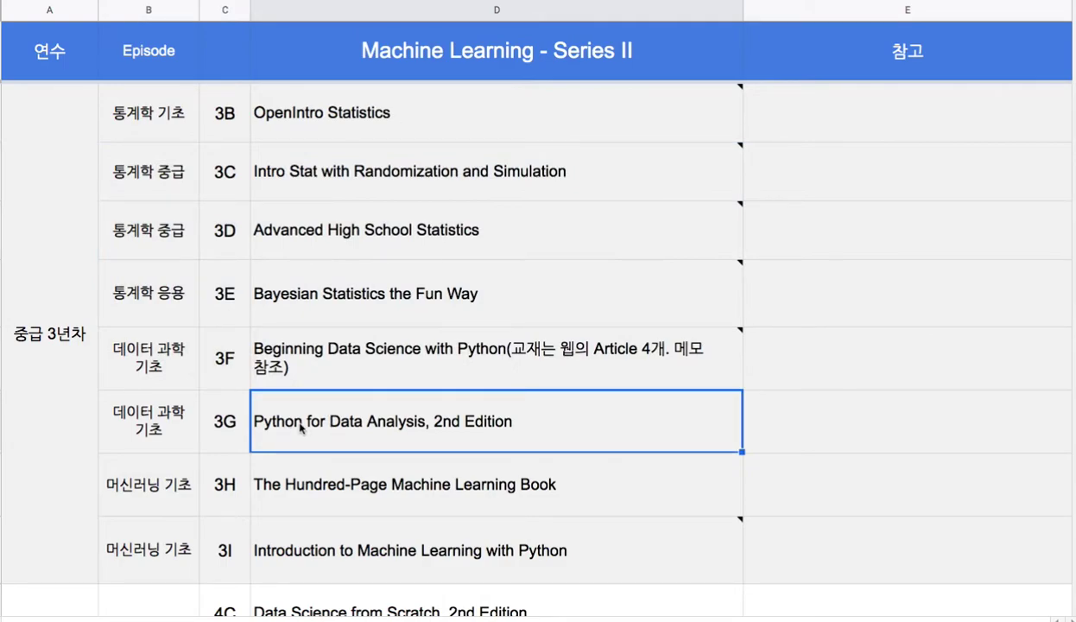
left_click(313, 362)
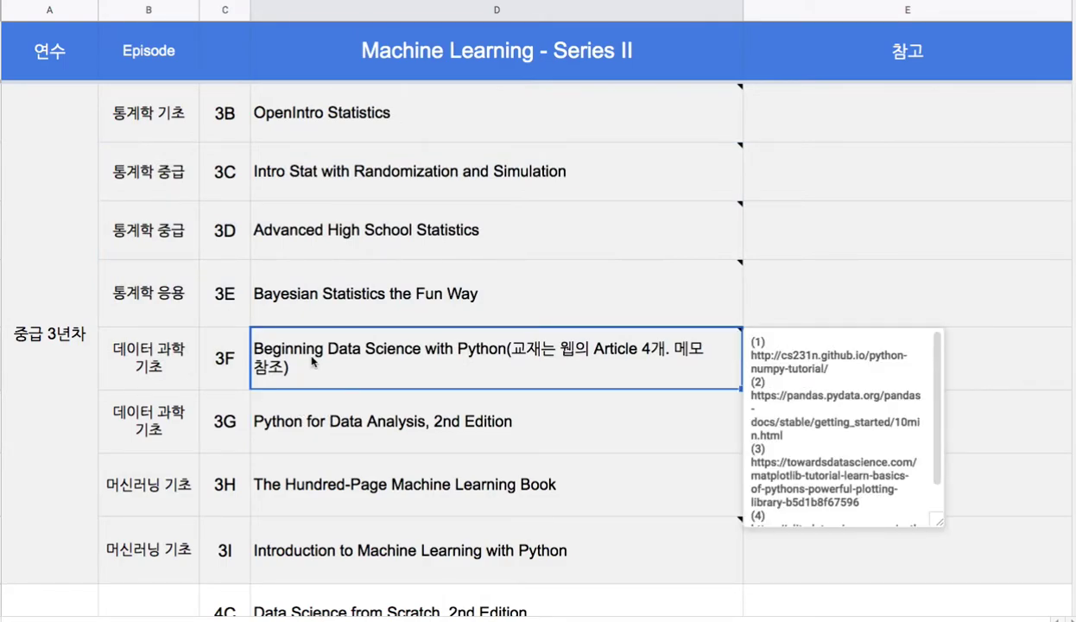
left_click_drag(309, 354, 332, 436)
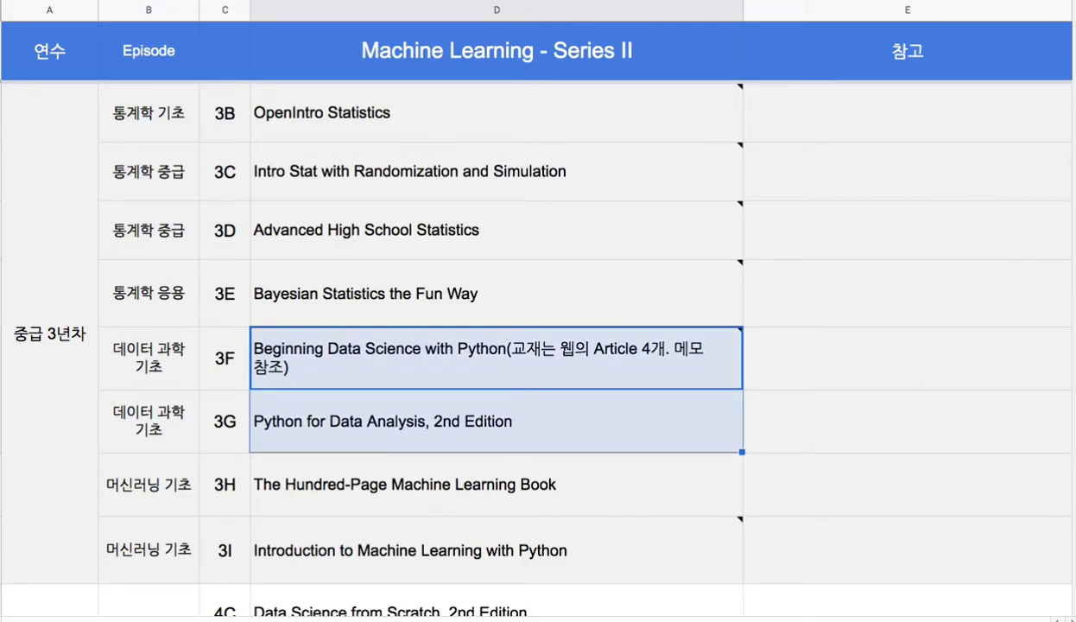
scroll(535, 346, "down", 3)
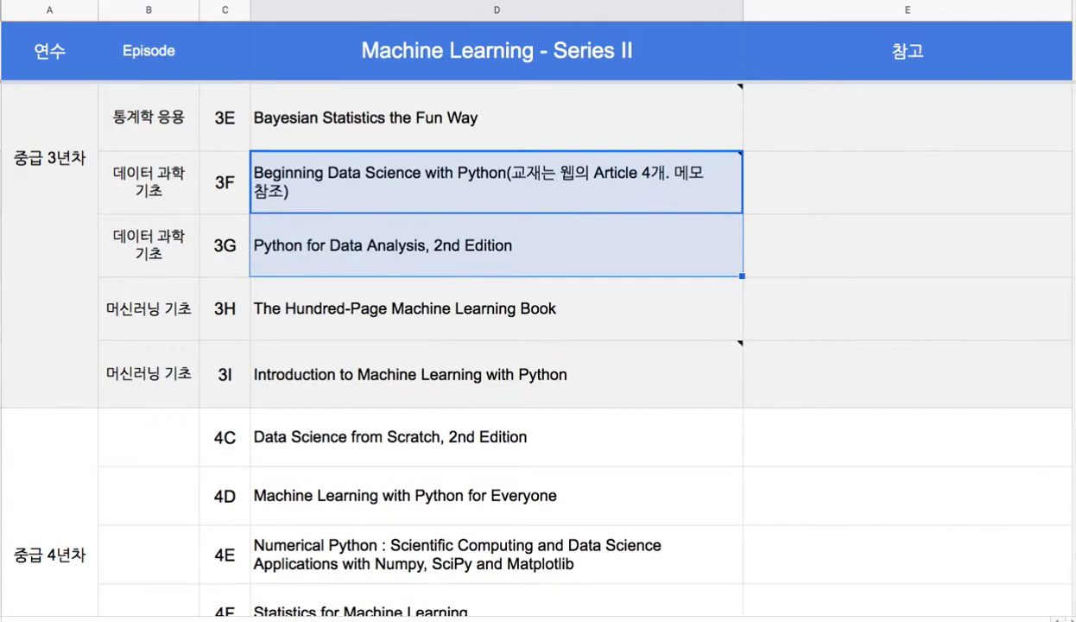
Review books 4C and 4E in the Machine Learning - Series II list, and return to the title of the note sheet
left_click(388, 454)
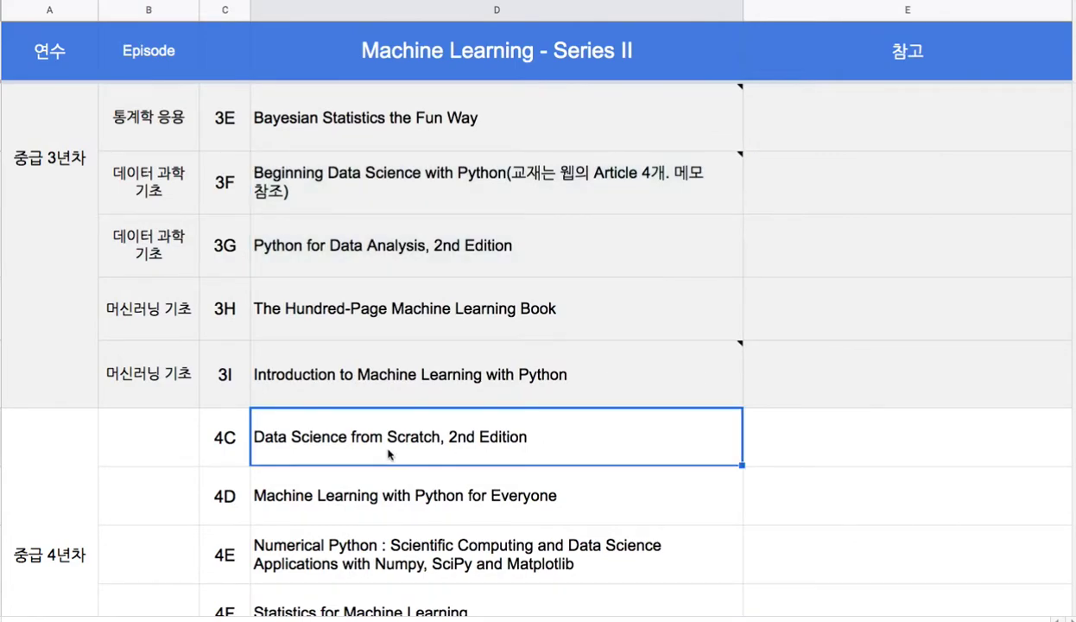
left_click(446, 577)
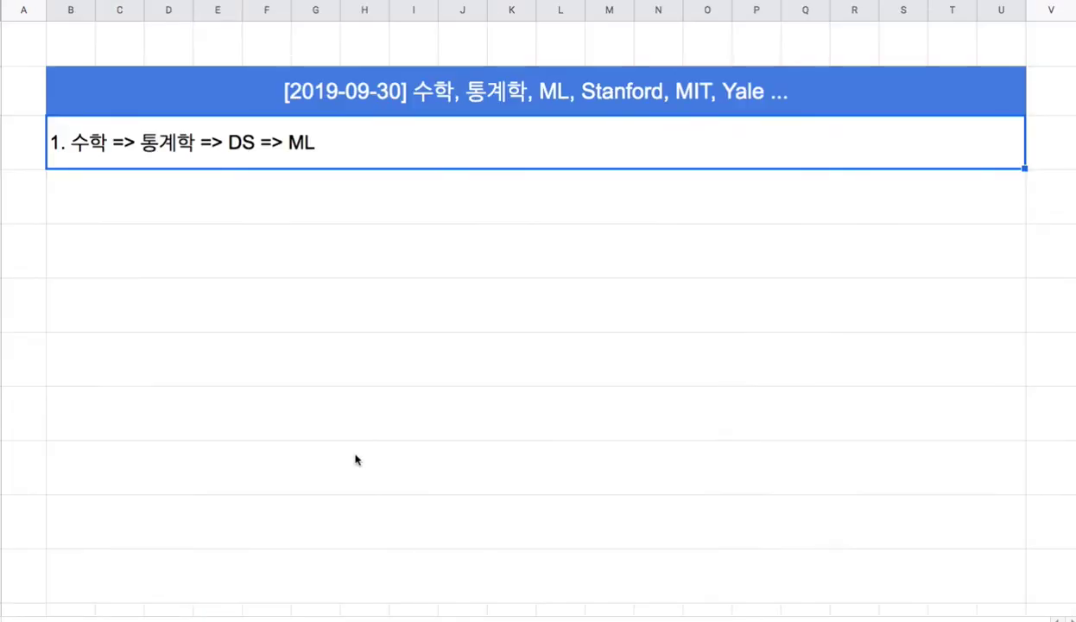
double_click(529, 94)
left_click(582, 82, "shift")
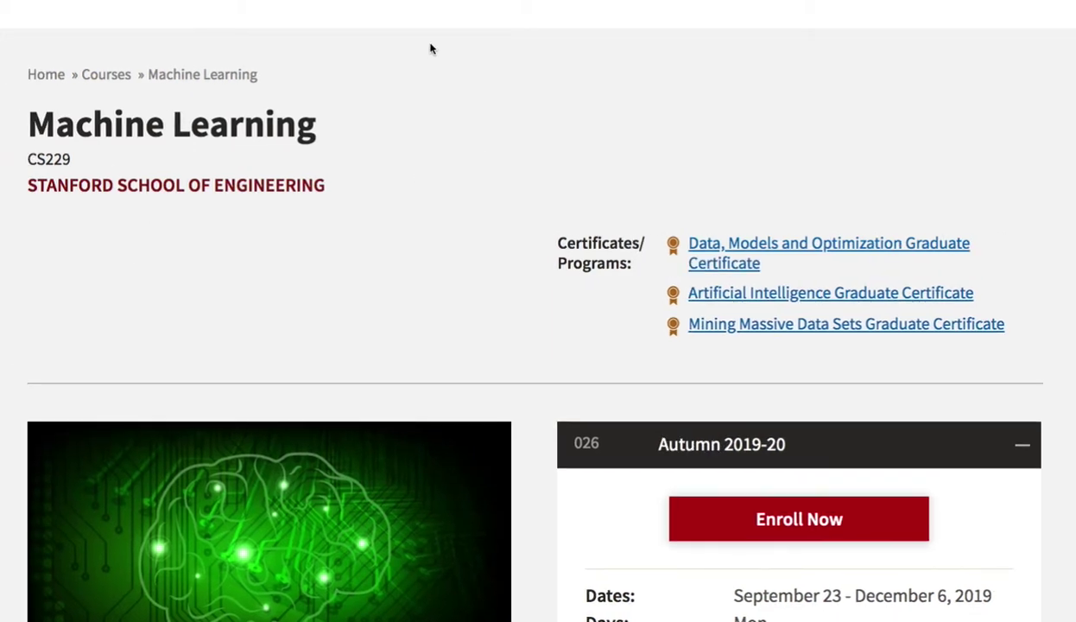
Examine the Stanford Online Machine Learning course page, highlighting its course code CS229 and the course title
scroll(538, 311, "up", 2)
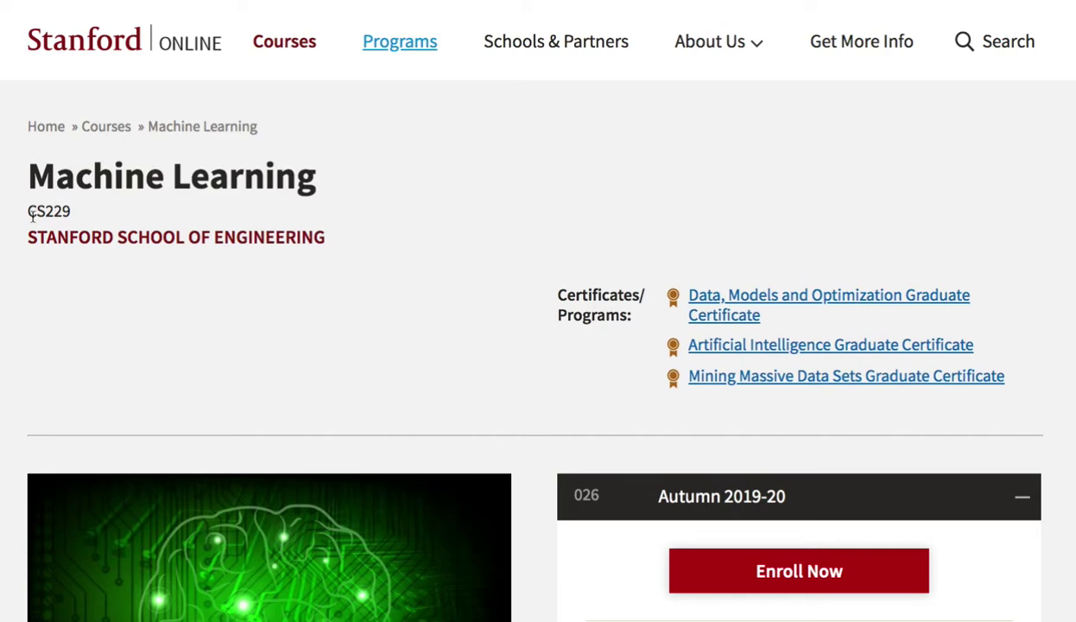
left_click_drag(35, 210, 86, 216)
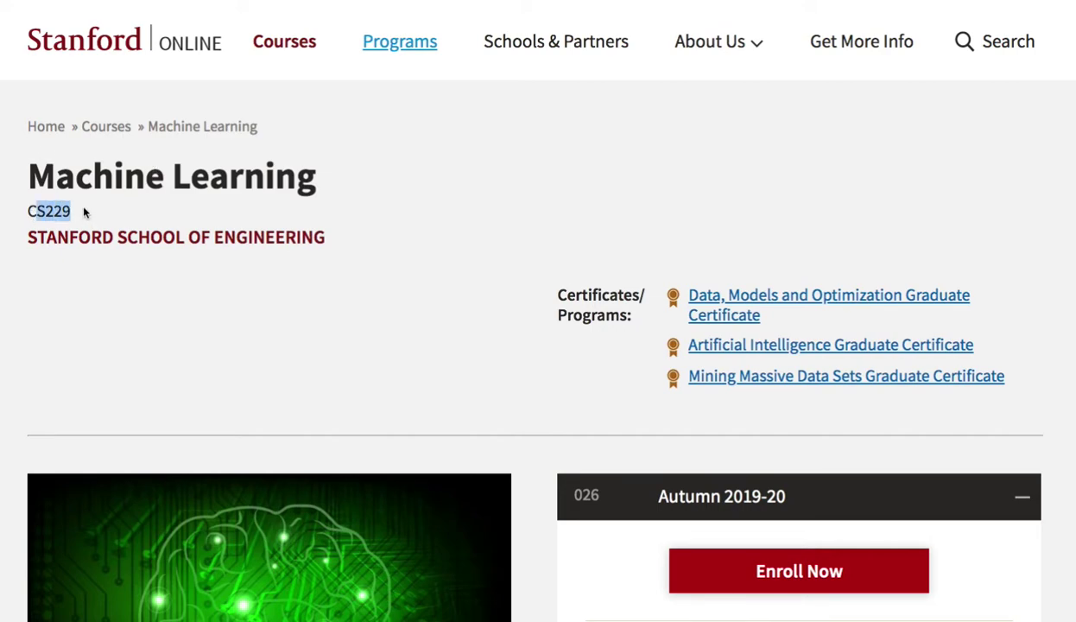
left_click(48, 175)
left_click_drag(35, 210, 69, 217)
left_click(28, 210)
left_click_drag(27, 210, 45, 212)
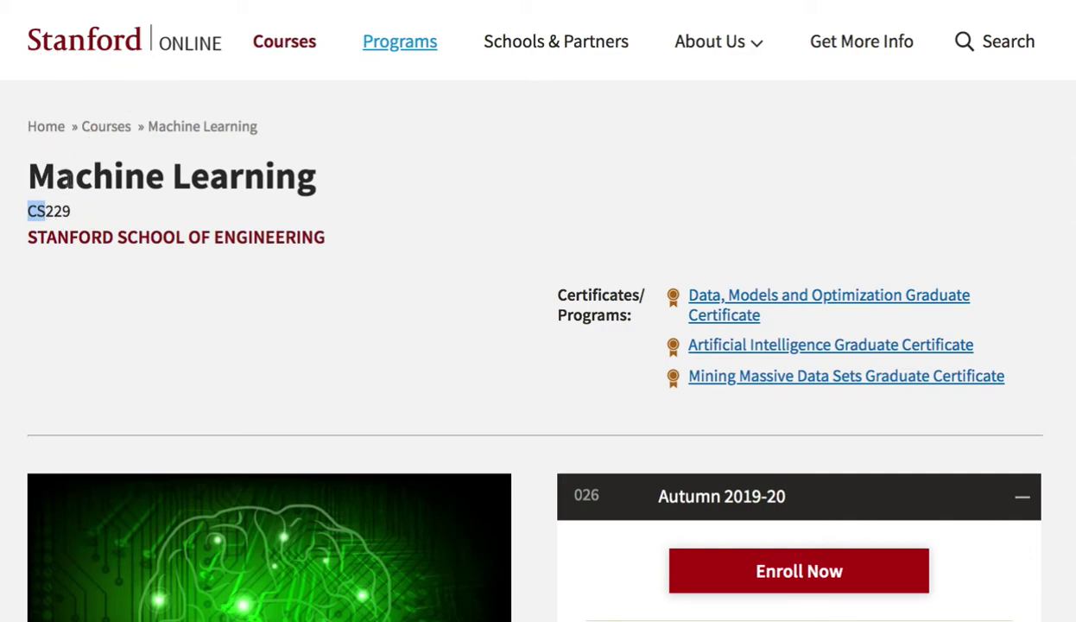
left_click_drag(28, 176, 332, 183)
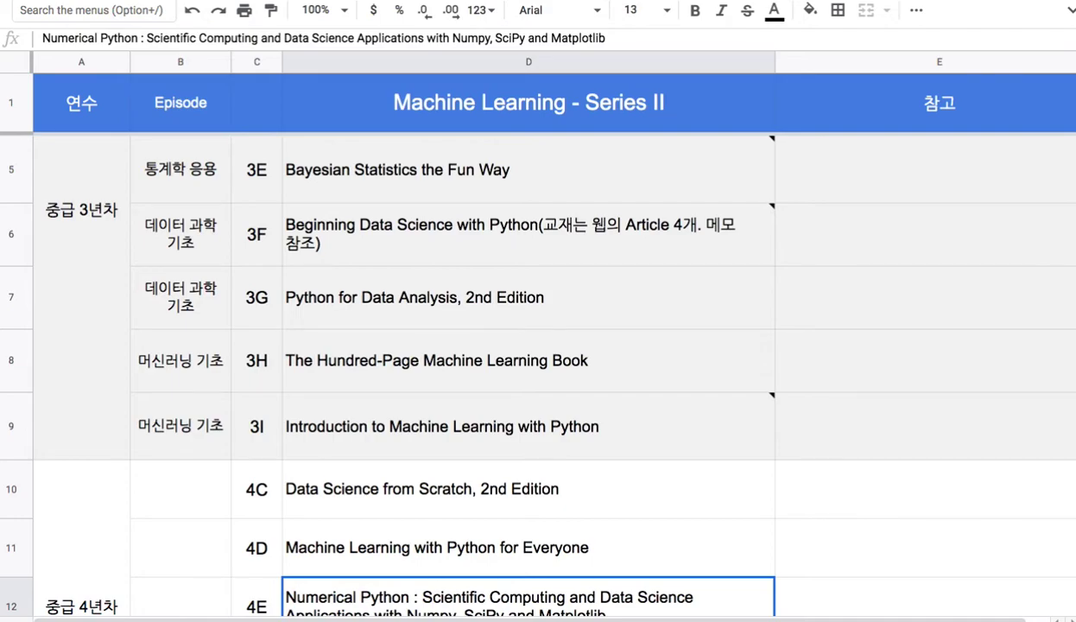
Review the Series II books from 중급 4년차 to 대학 2년차, and view MIT's Machine Learning & Artificial Intelligence certificate page
scroll(553, 372, "down", 5)
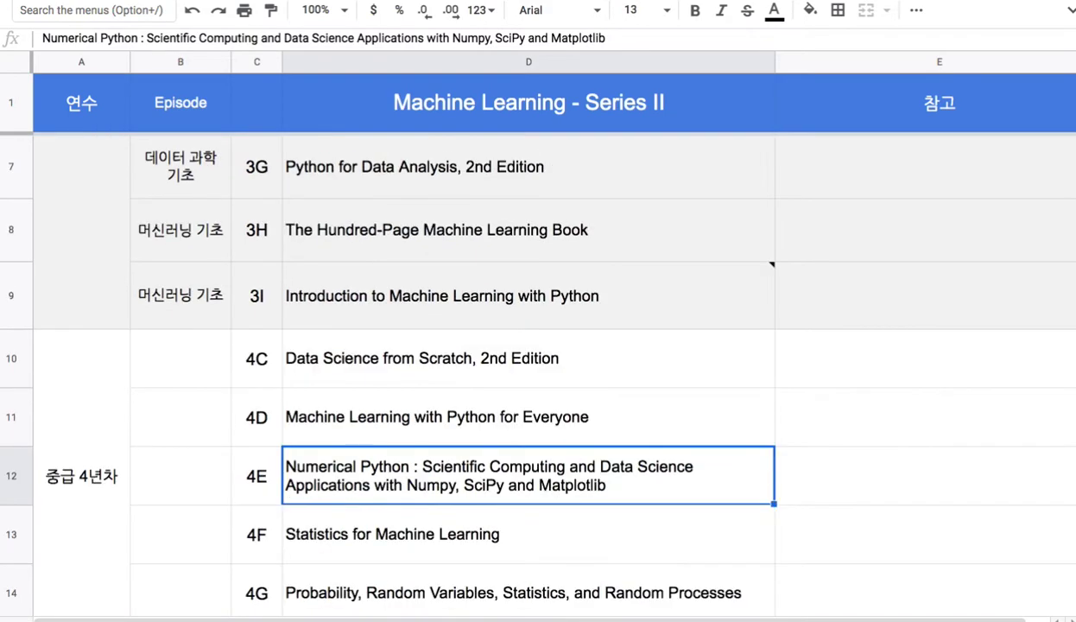
scroll(552, 371, "down", 5)
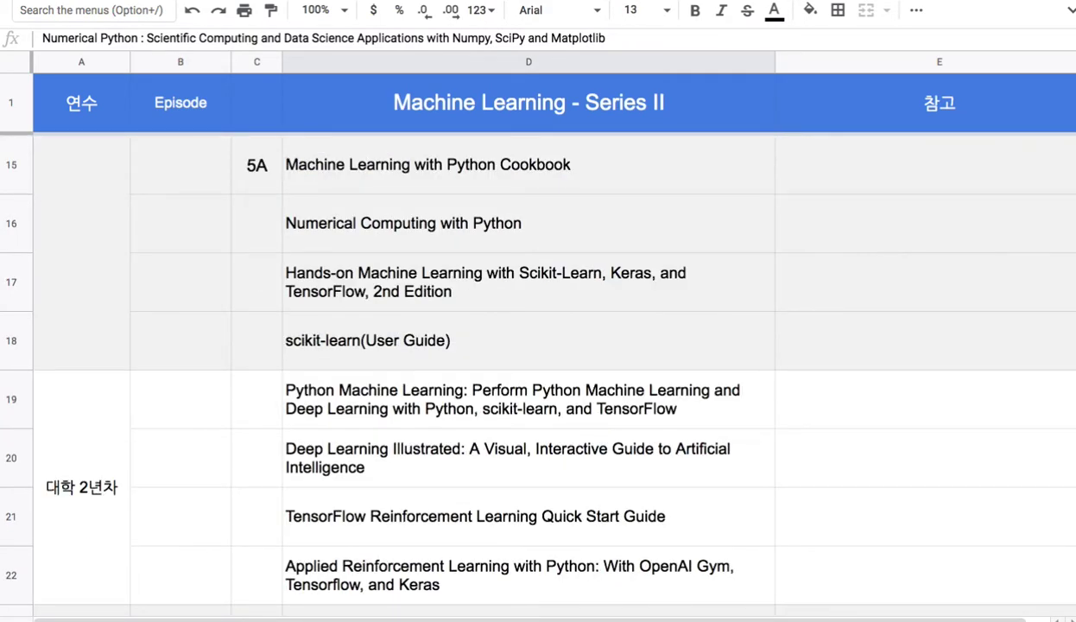
scroll(552, 372, "down", 1)
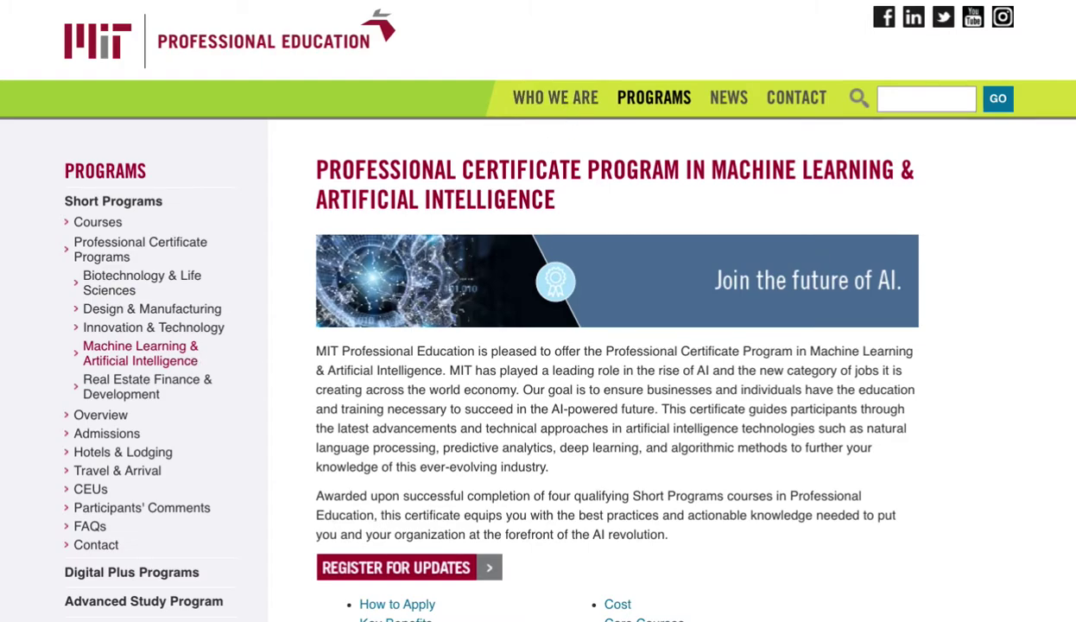
scroll(1022, 168, "down", 6)
scroll(604, 310, "down", 1)
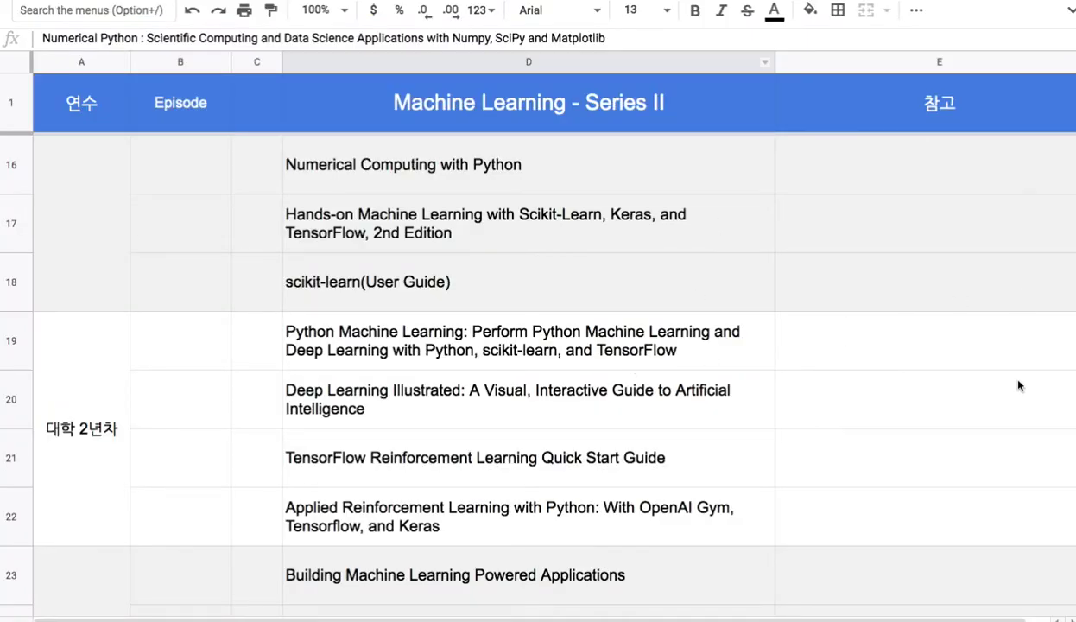
Highlight the 대학 2년차 books in rows 19 to 22, and review the whole Series II list from 중급 3년차 to 대학 4년차
left_click_drag(113, 499, 365, 511)
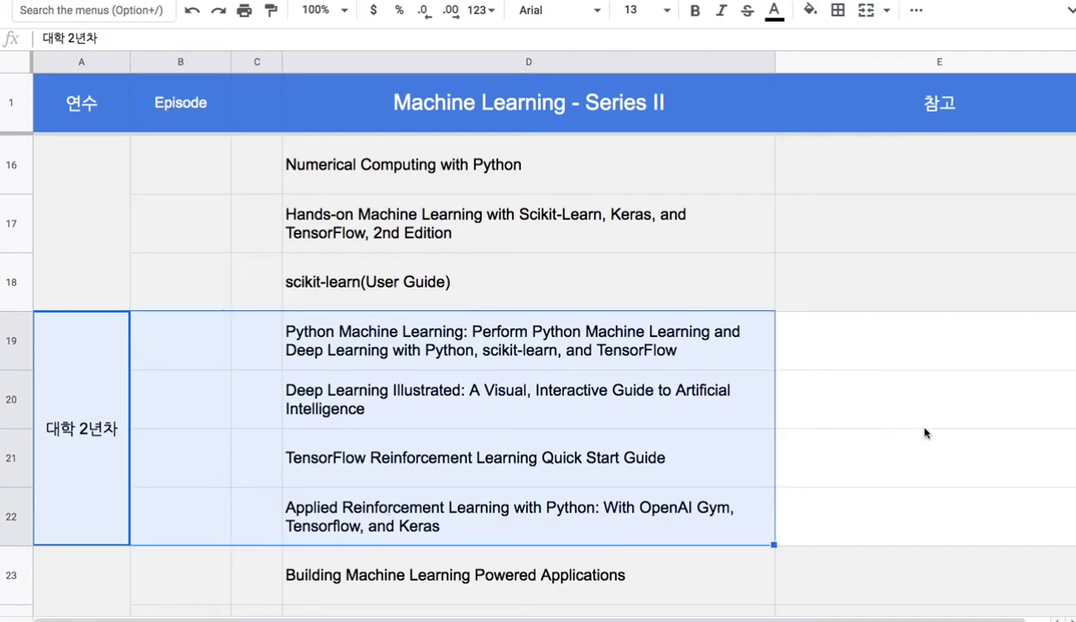
scroll(1070, 314, "up", 5)
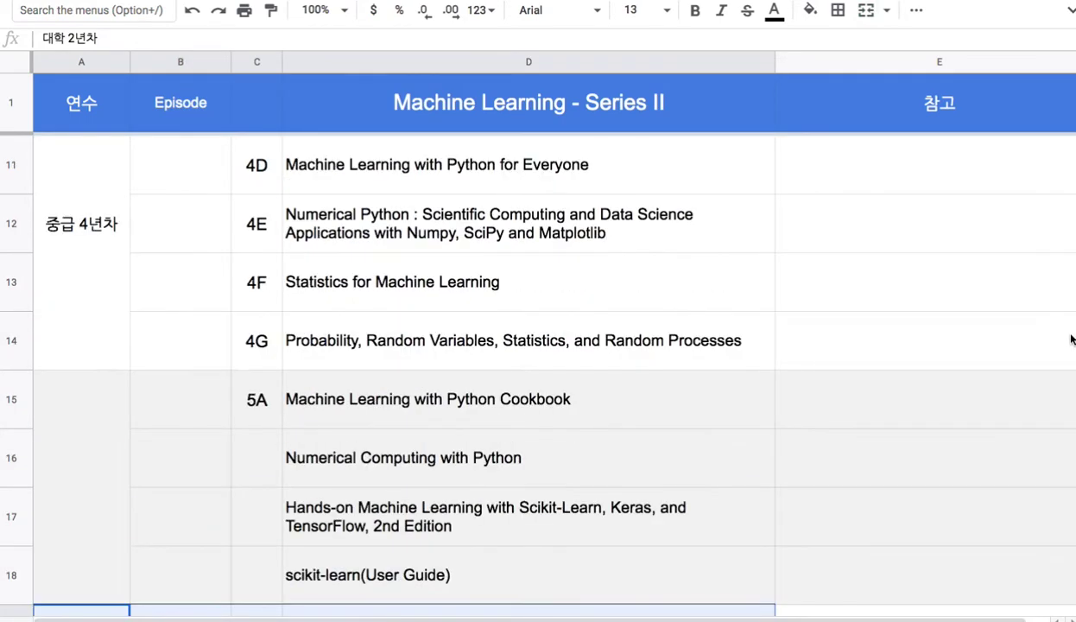
scroll(1070, 303, "up", 2)
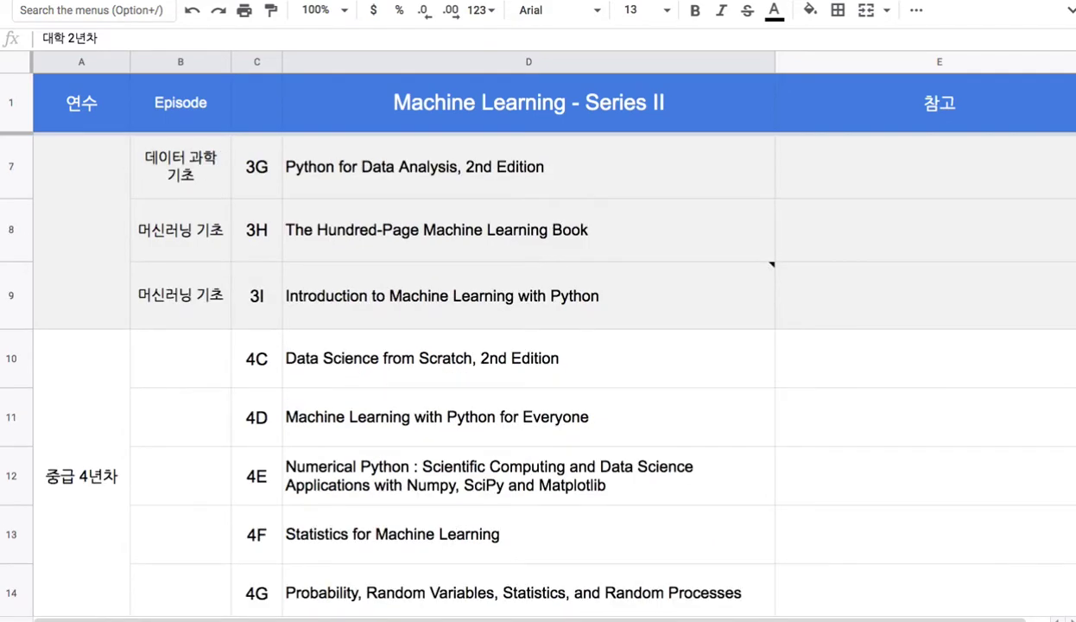
scroll(1070, 346, "down", 4)
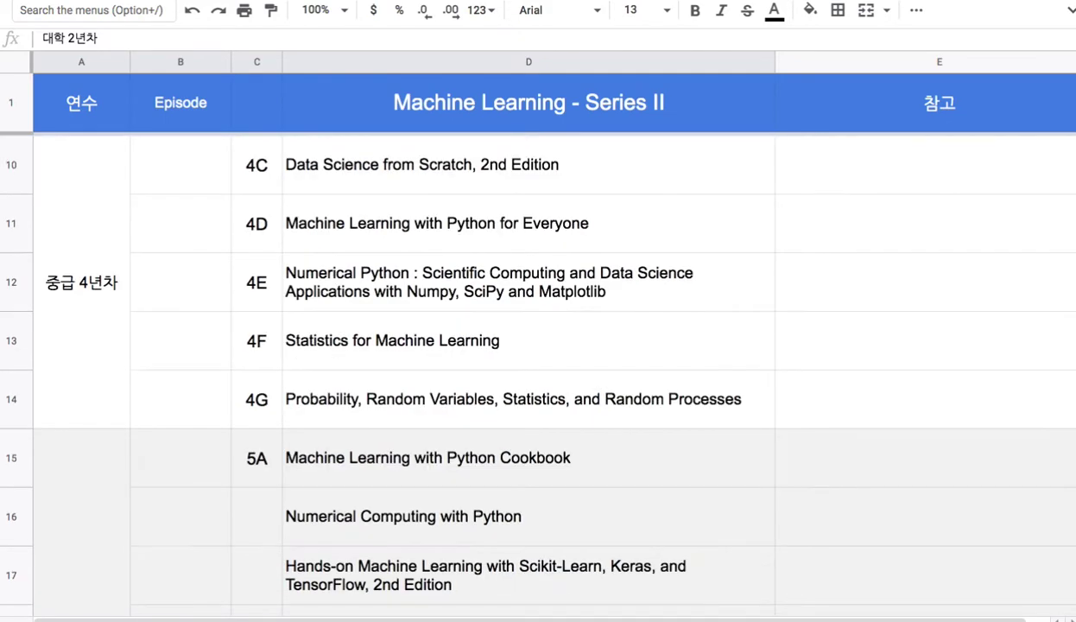
scroll(553, 371, "down", 1)
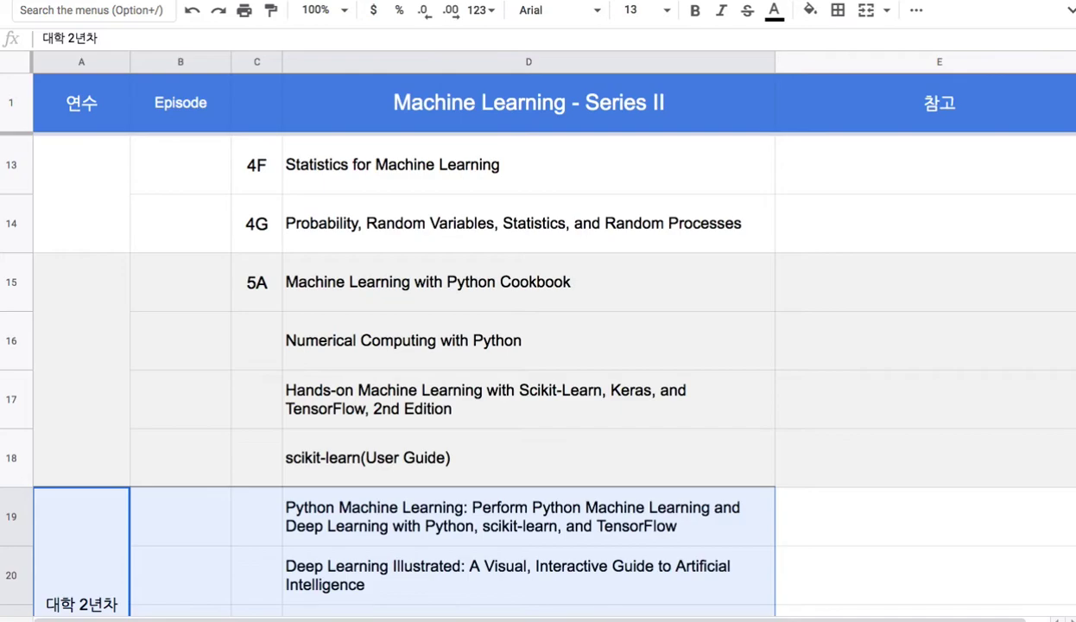
scroll(553, 346, "down", 10)
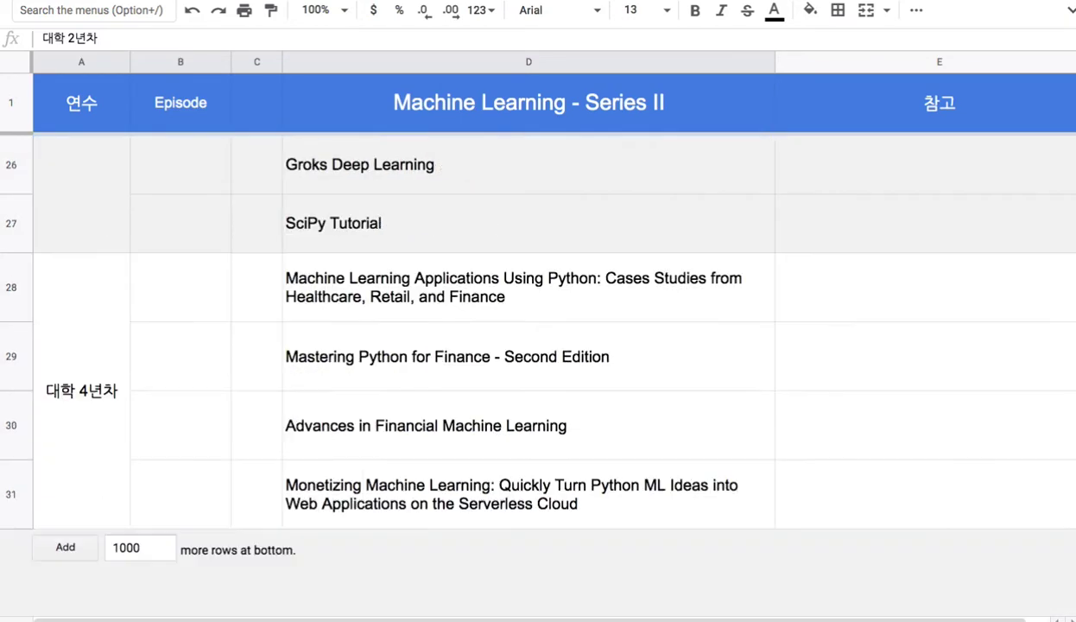
scroll(535, 345, "up", 15)
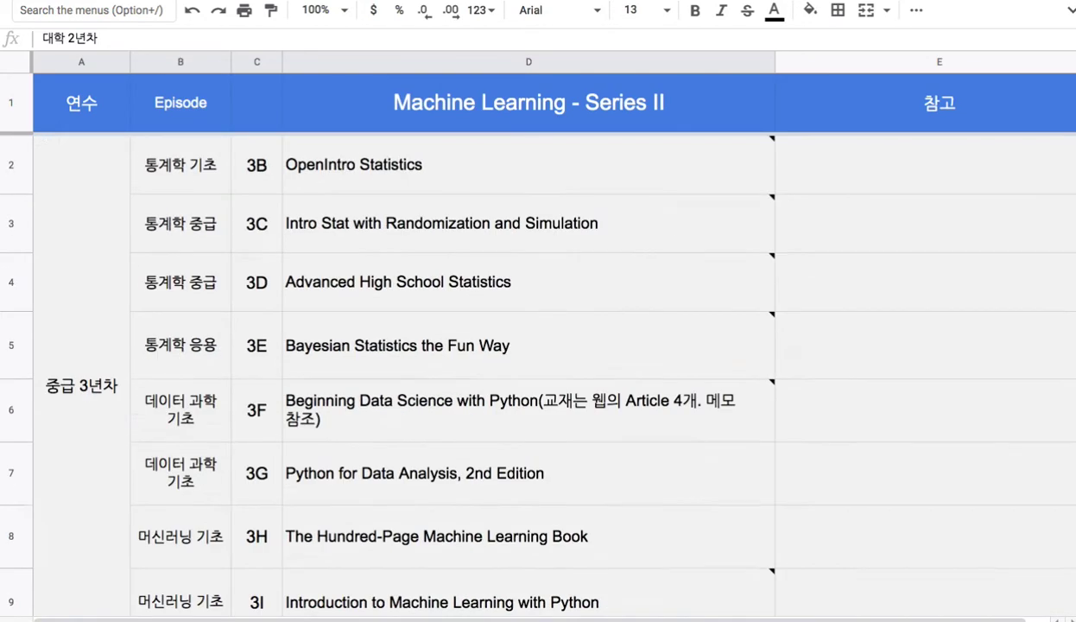
mouse_move(441, 406)
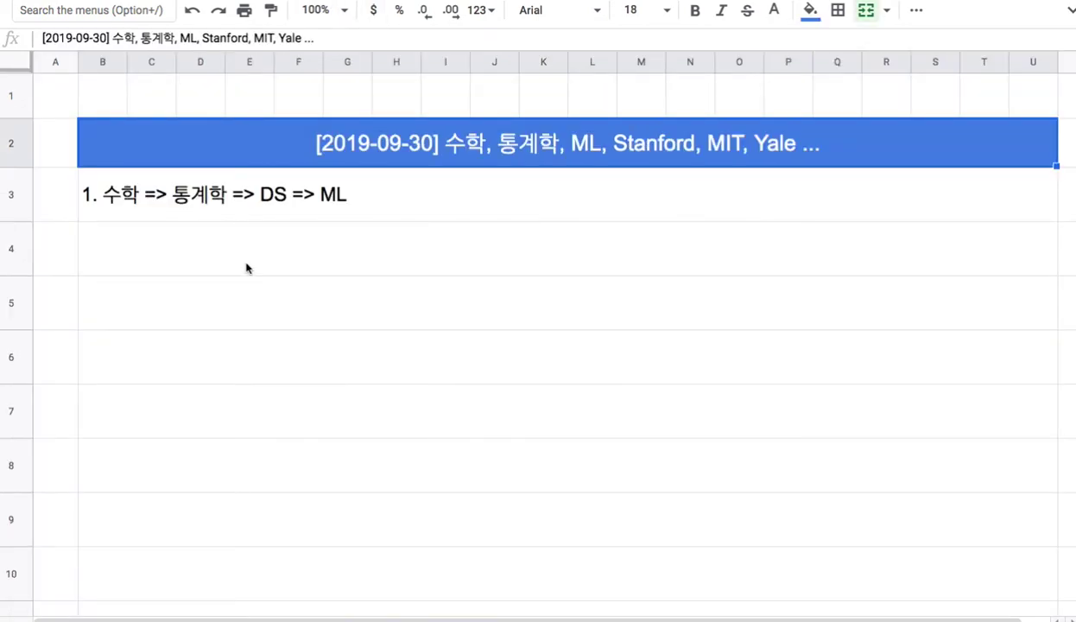
Enter "2. MIT, CMU, Harvard, Stanford" as the second note line, in row 4 below the 수학 => 통계학 line
left_click(246, 269)
type("2. ")
type("ㅡㅑ")
key("BackSpace")
key("BackSpace")
type("MIT, CM")
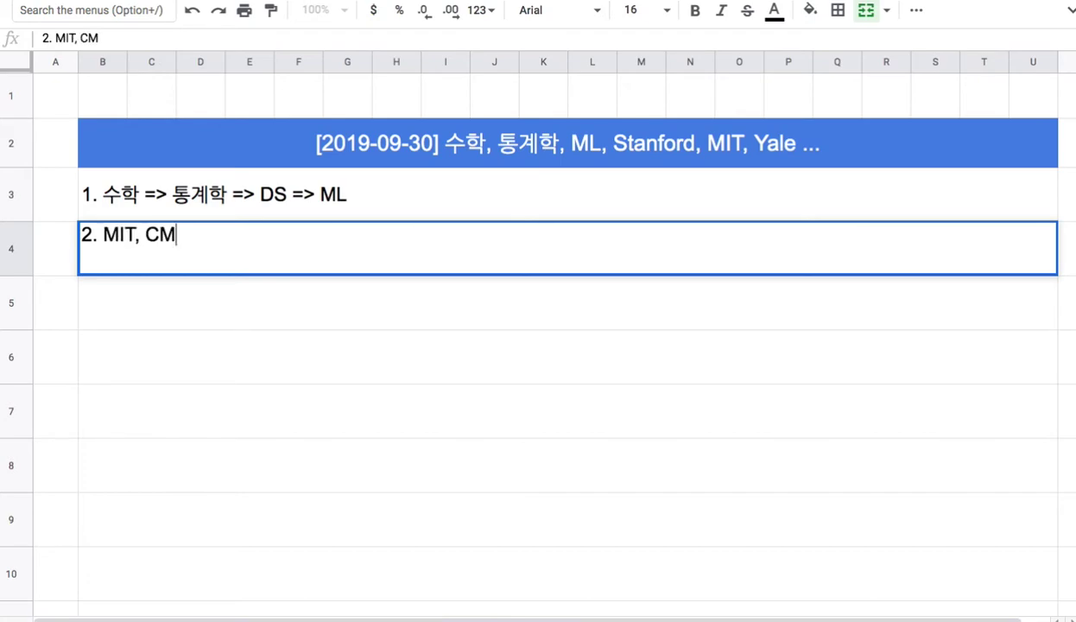
type("U, Harvard, ")
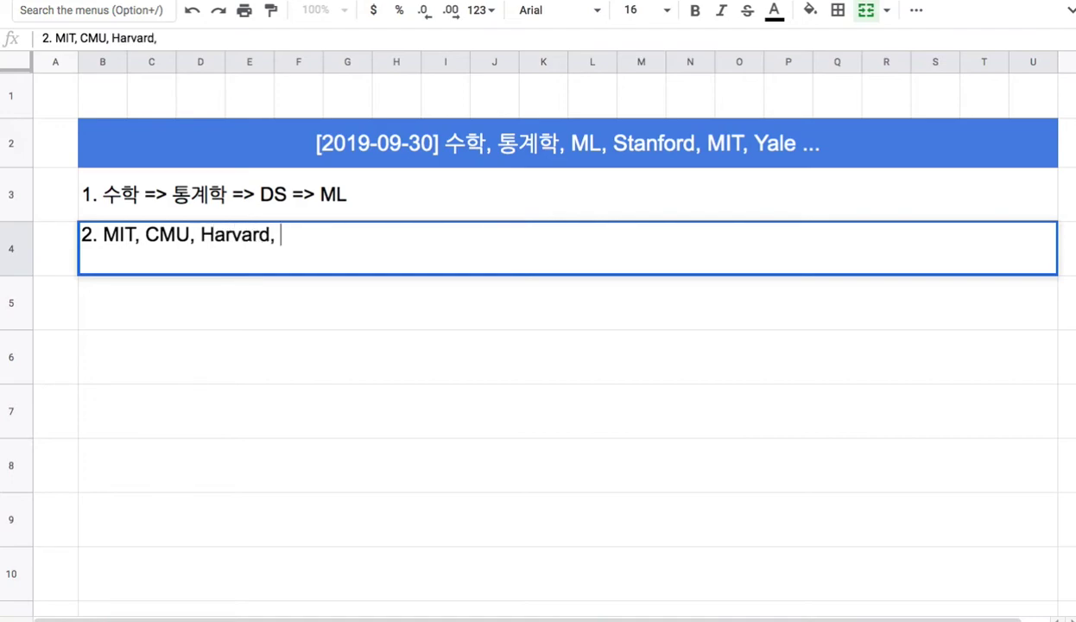
type("Stanford")
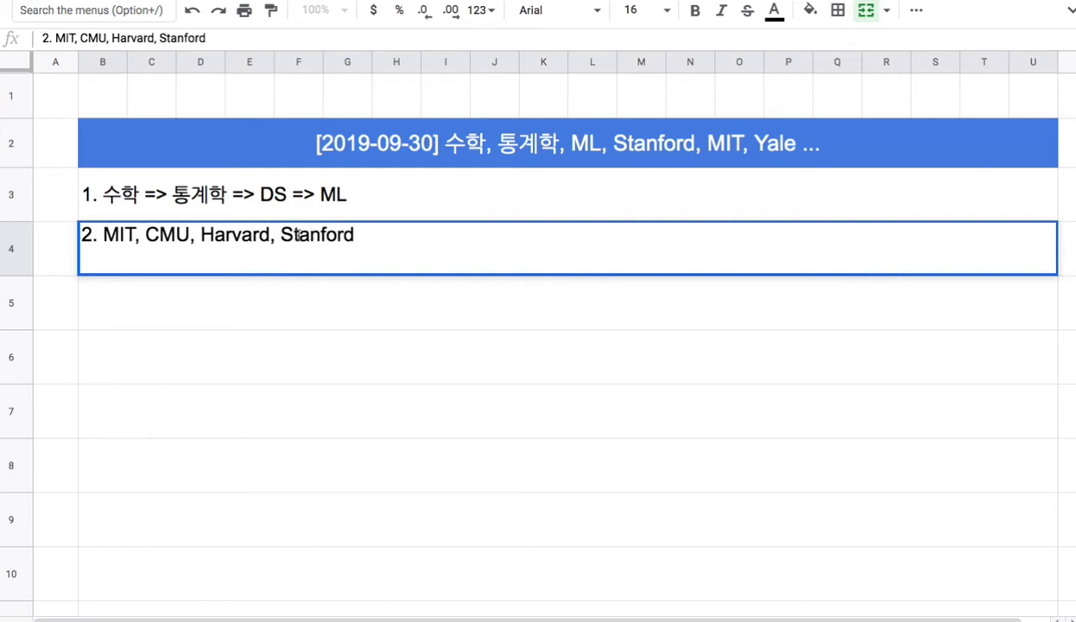
Highlight Stanford and MIT alternately in the second note line to compare them
left_click_drag(278, 234, 359, 236)
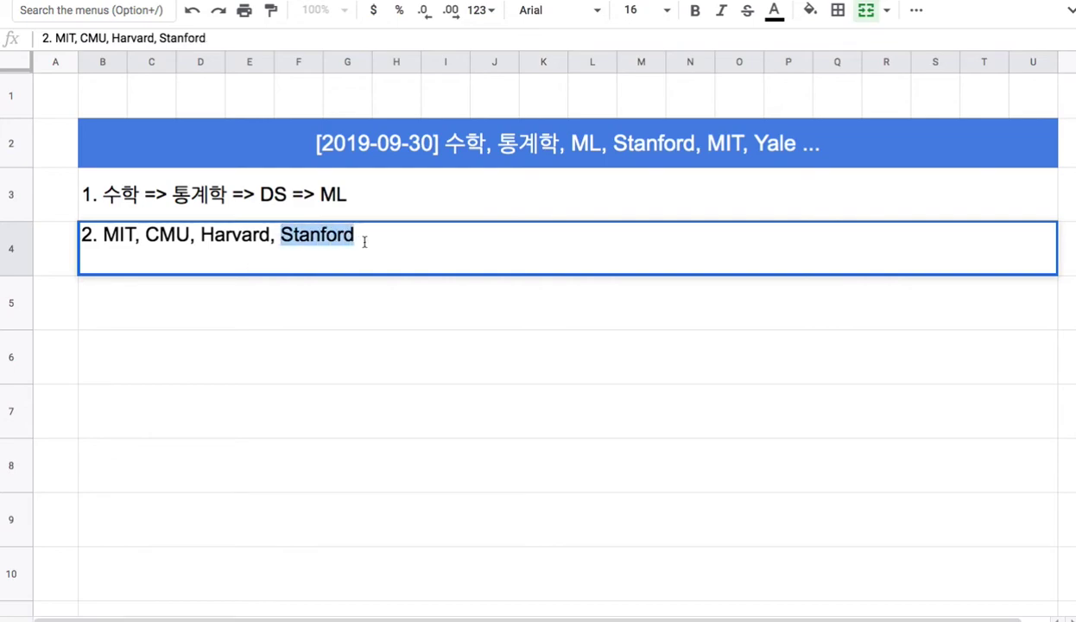
double_click(134, 235)
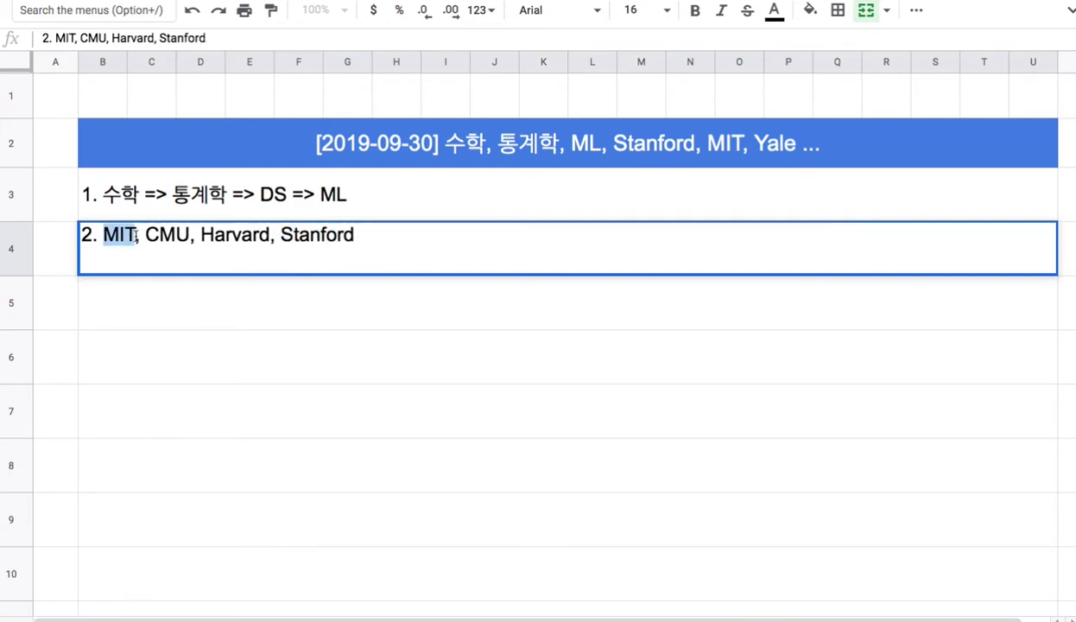
left_click_drag(276, 231, 392, 229)
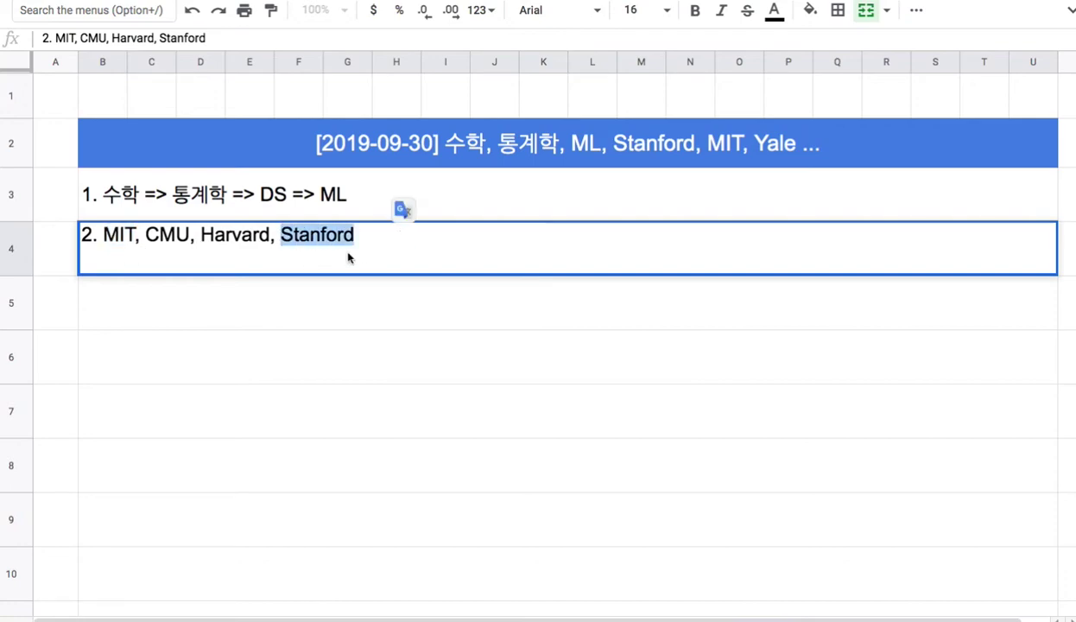
left_click_drag(103, 231, 157, 233)
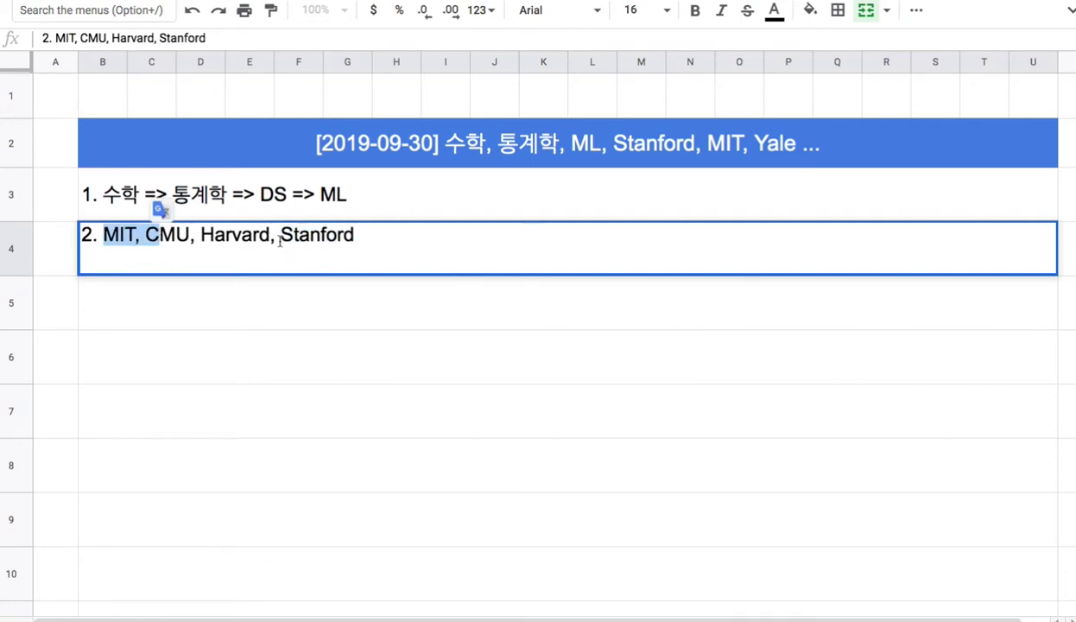
left_click_drag(278, 234, 365, 243)
Append ".... => Openhash Campus" after Stanford in the second note line
left_click(386, 235)
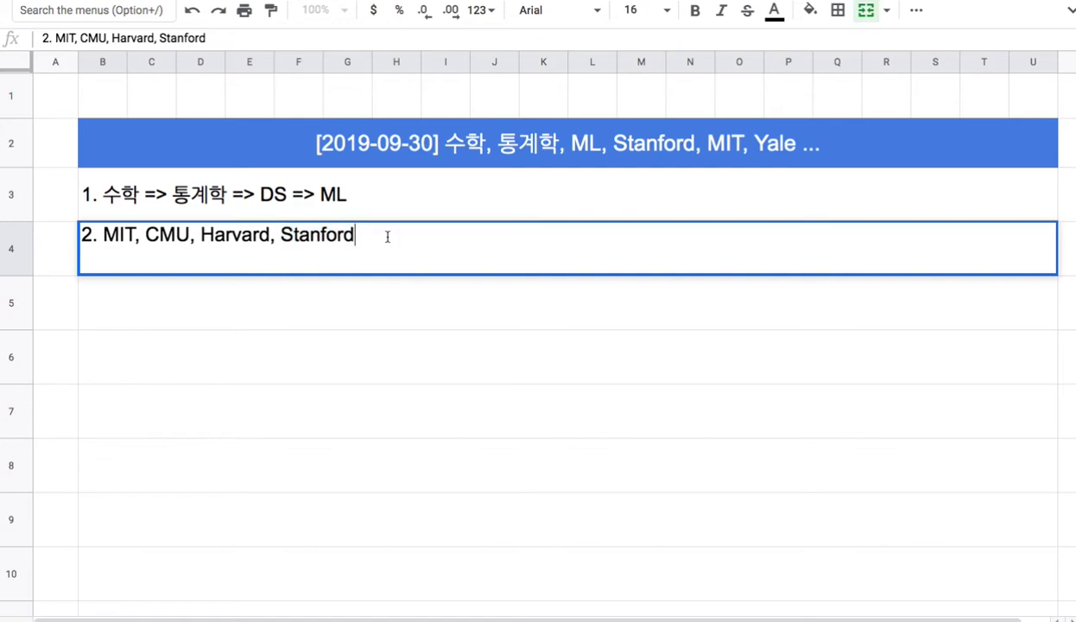
type(".... => Ope")
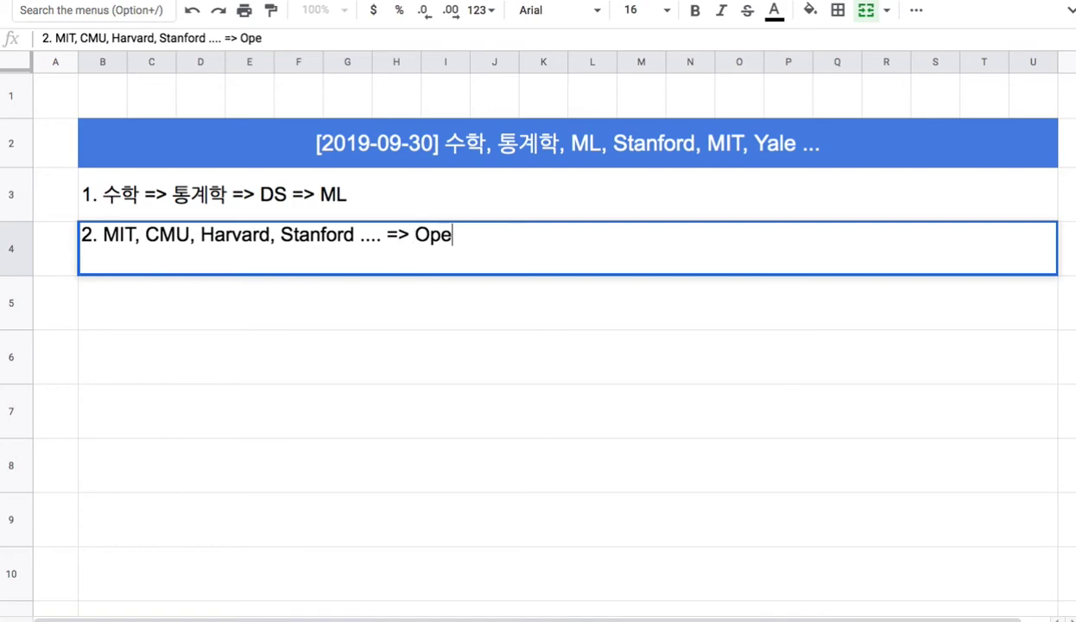
type("nhash Campus")
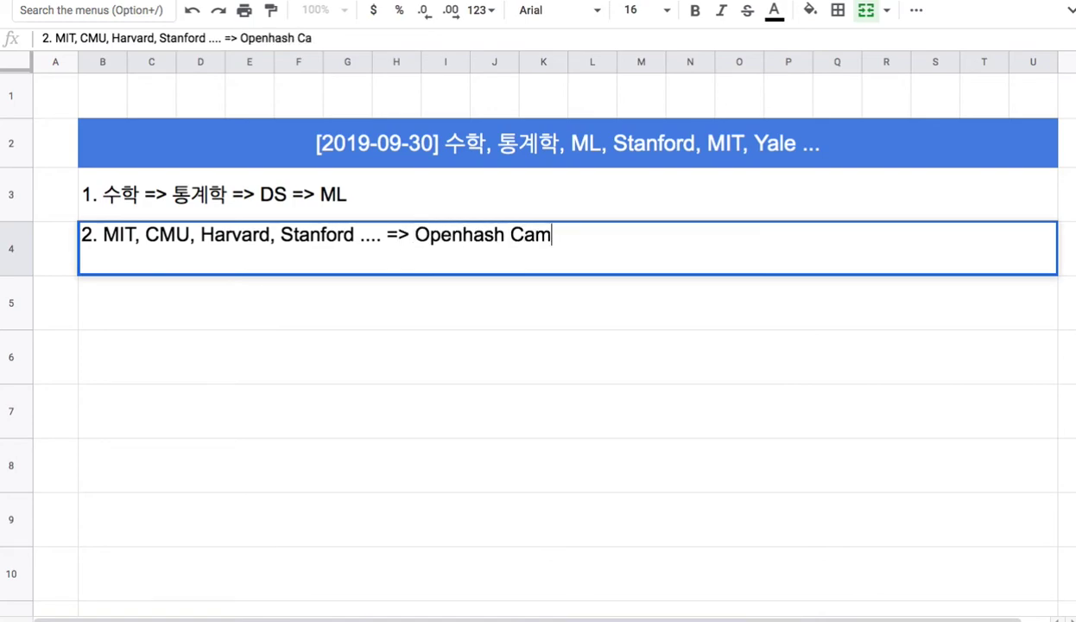
Highlight the university names and Openhash Campus in turn in the second note line, and finish editing the cell
double_click(121, 233)
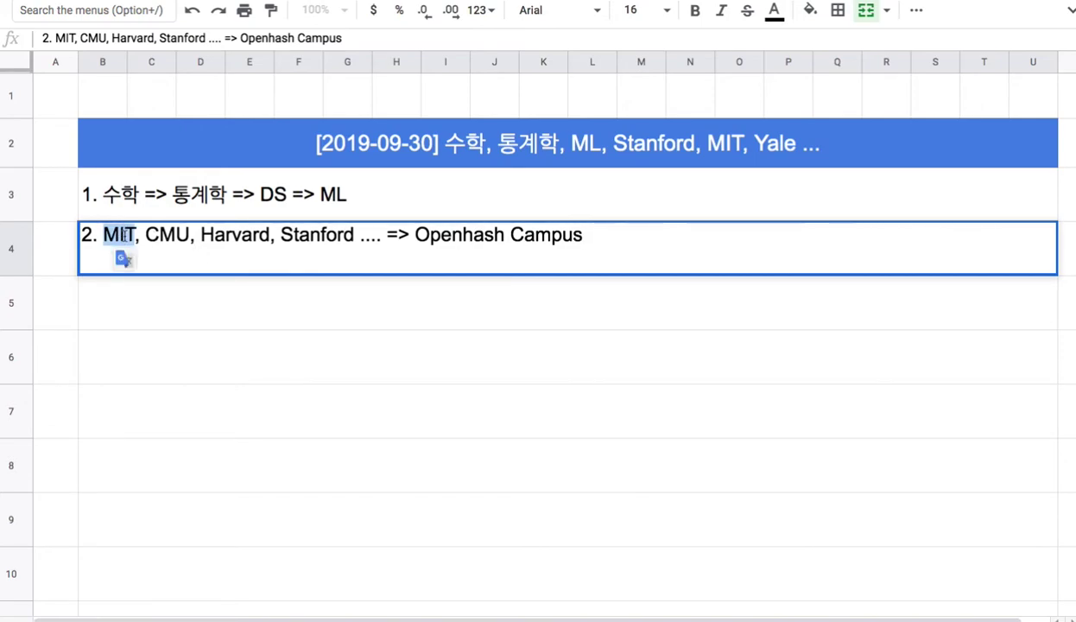
left_click(600, 240)
left_click_drag(415, 238, 676, 241)
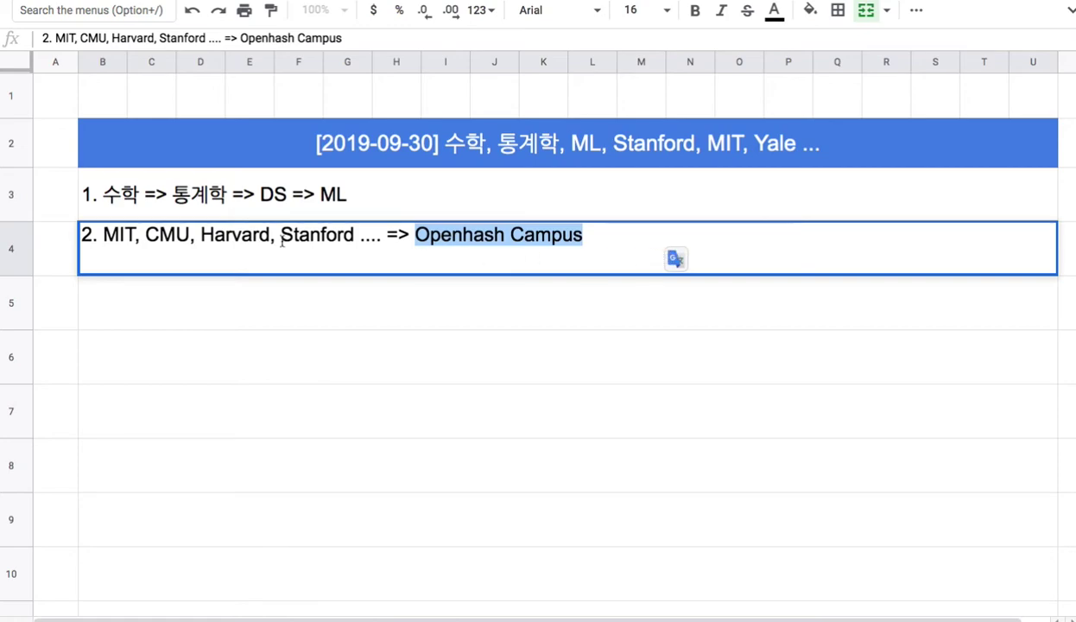
left_click(189, 235)
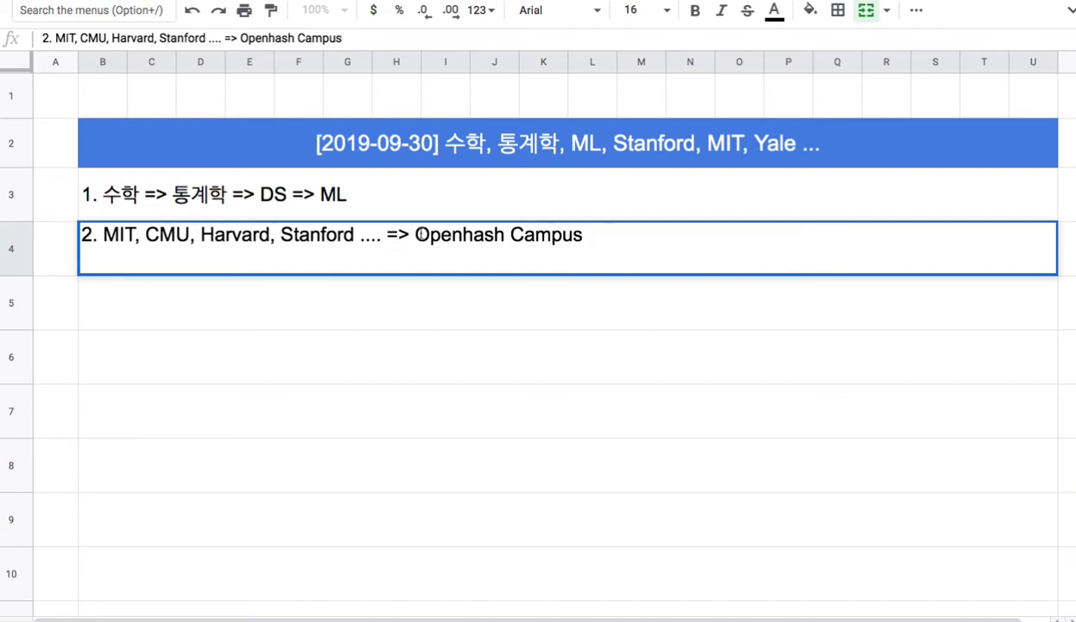
left_click_drag(414, 233, 580, 250)
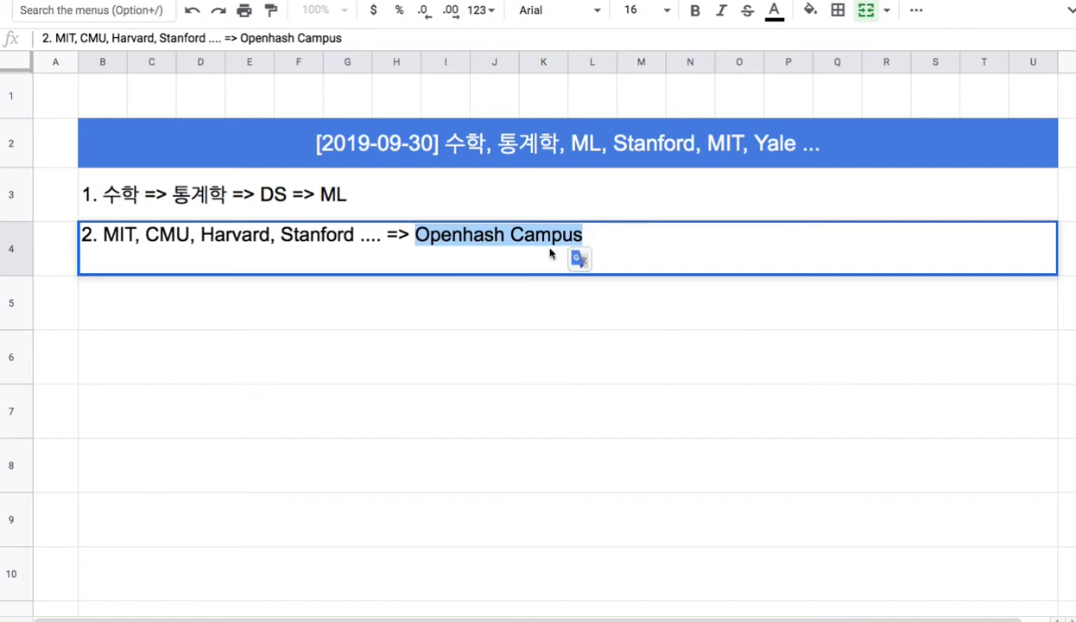
left_click_drag(101, 234, 195, 234)
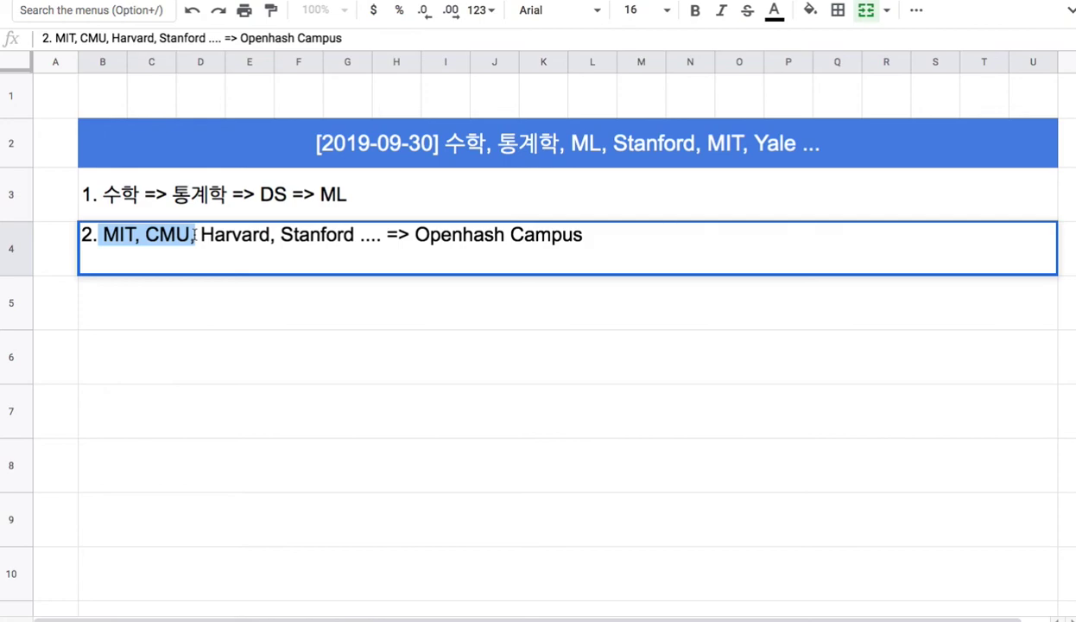
left_click_drag(396, 234, 619, 252)
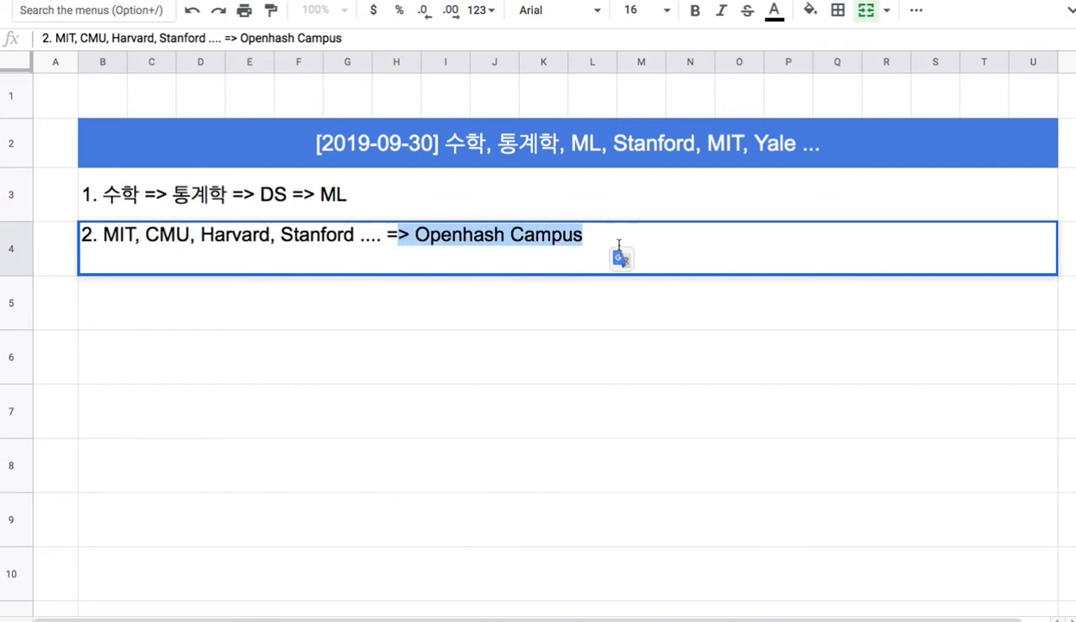
left_click_drag(369, 235, 108, 238)
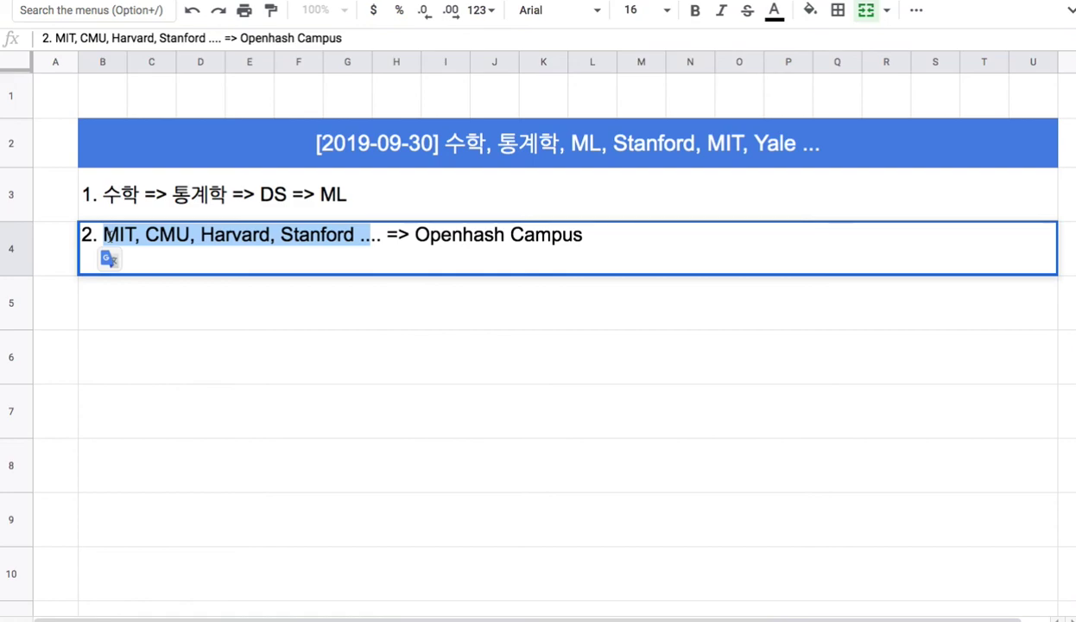
left_click(528, 158)
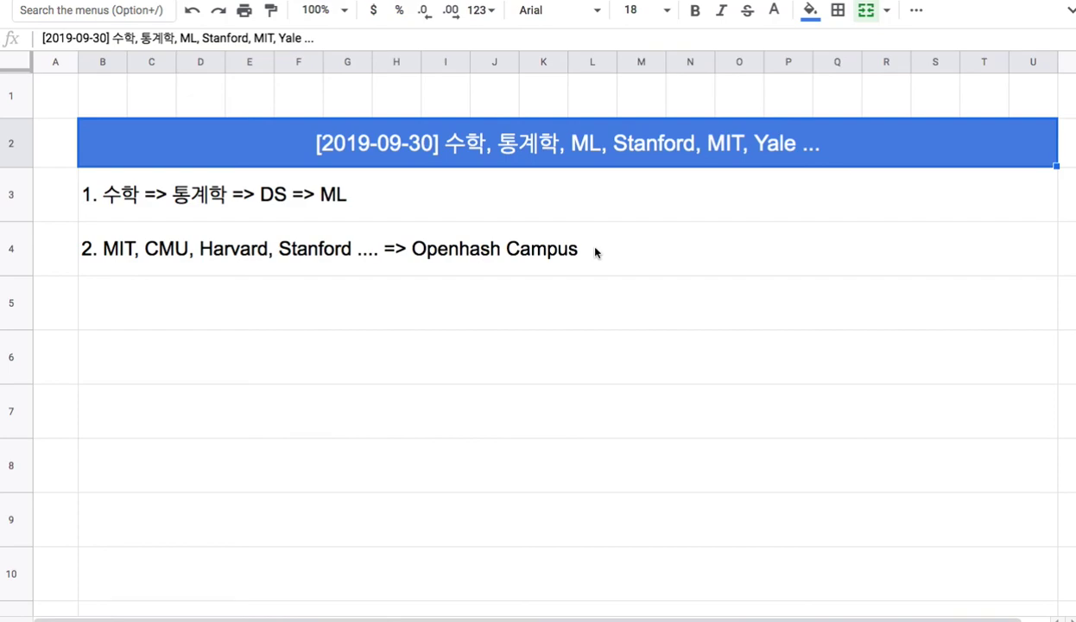
Highlight ".... => Openhash Campus" and the university names in the second note line, and review the 대학 3년차 books in Series II
left_click(306, 258)
key("Return")
key("shift+alt+Left")
key("shift+alt+Left")
key("shift+alt+Left")
key("shift+alt+Left")
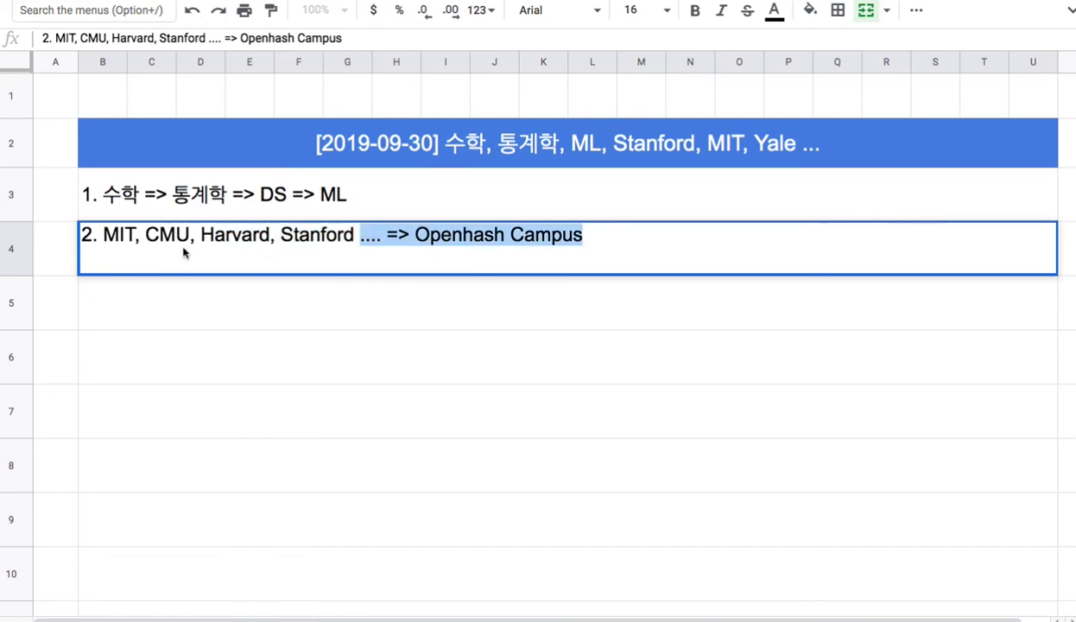
left_click_drag(359, 243, 191, 246)
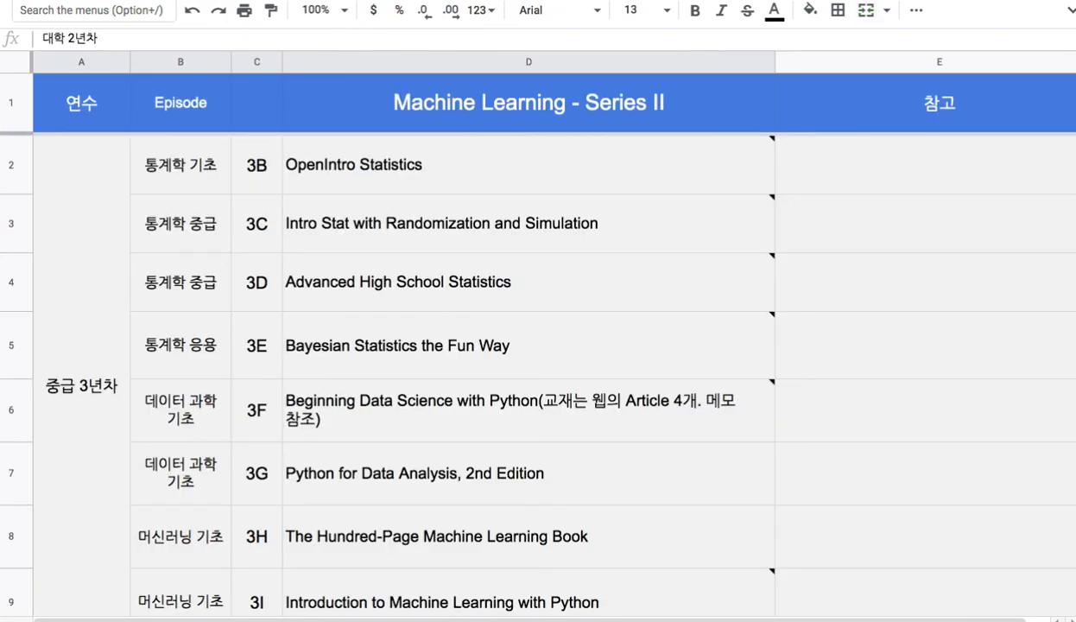
scroll(535, 371, "down", 15)
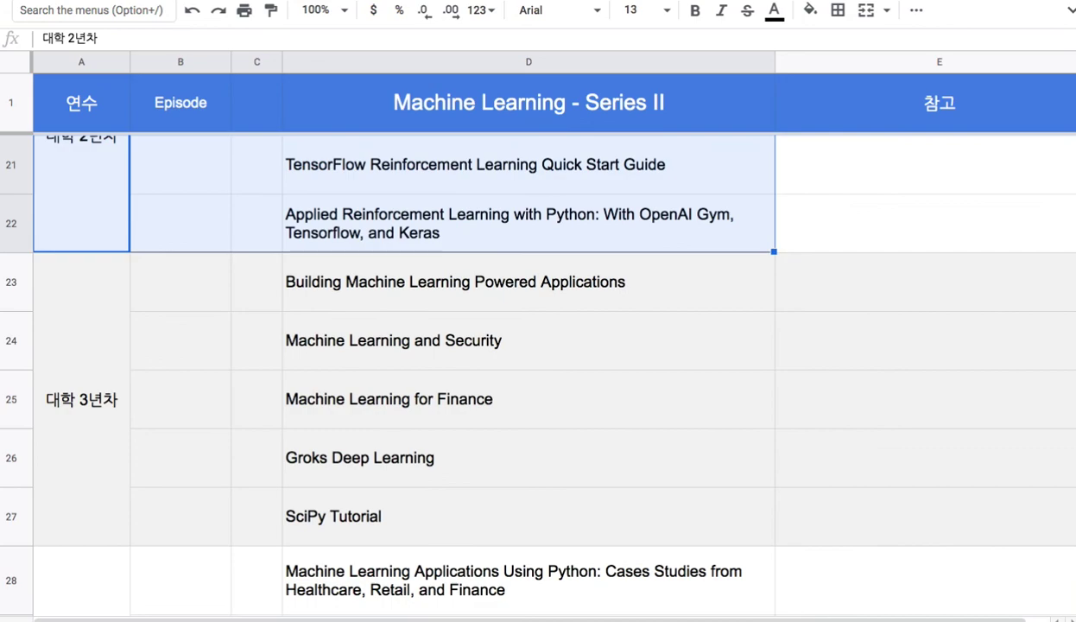